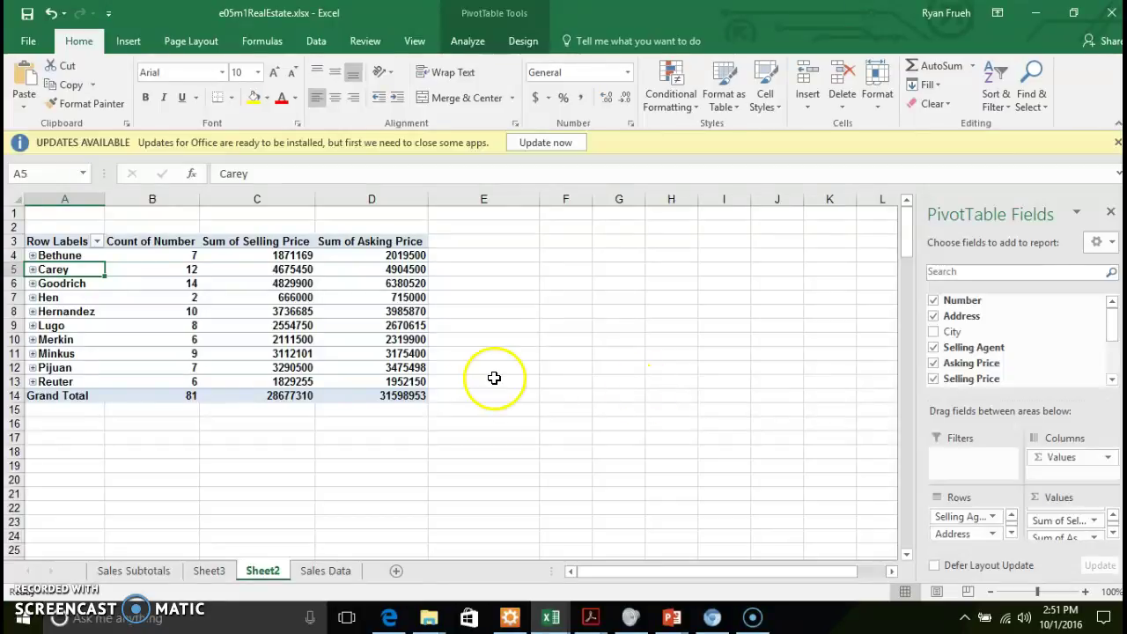
Expand the first selling agent's group in the PivotTable to view its property addresses, then collapse it again
click(33, 256)
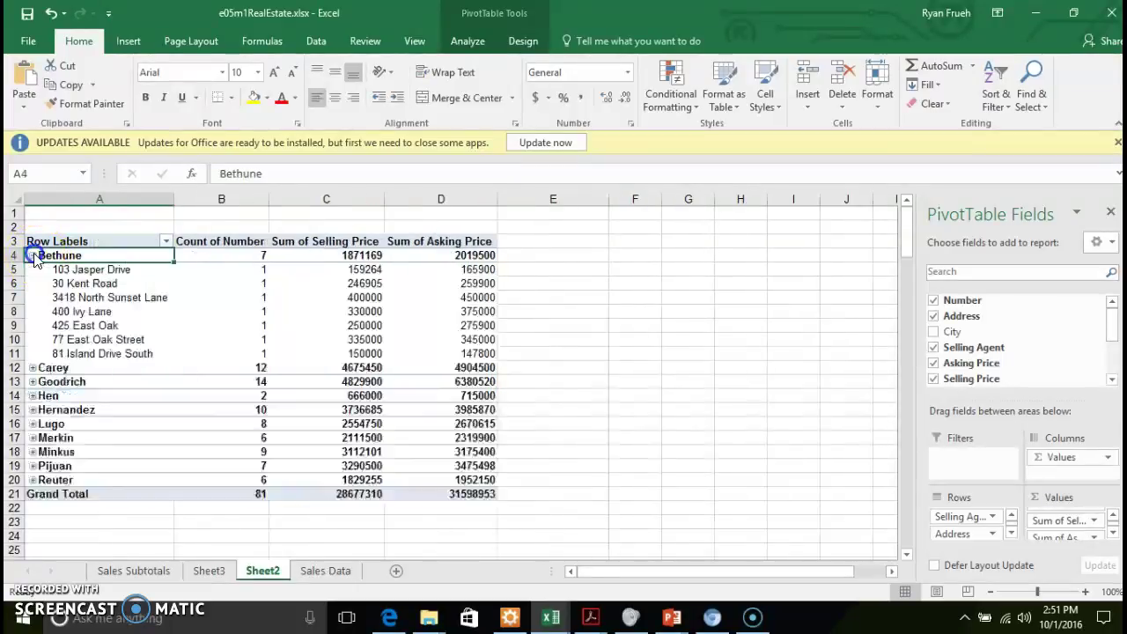
click(33, 255)
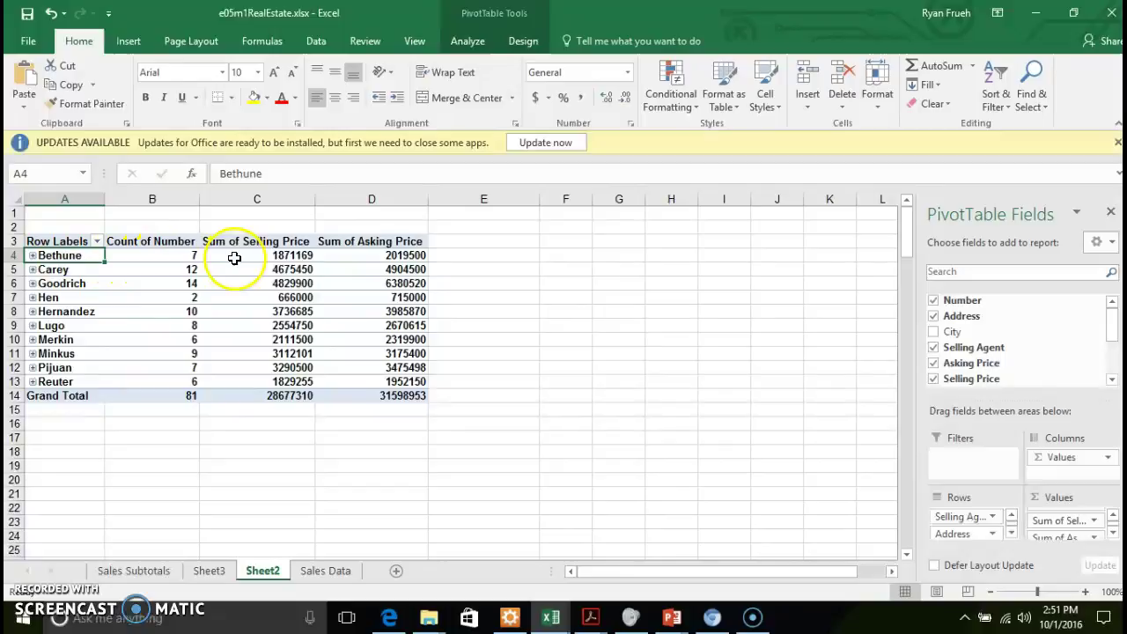
mouse_move(268, 259)
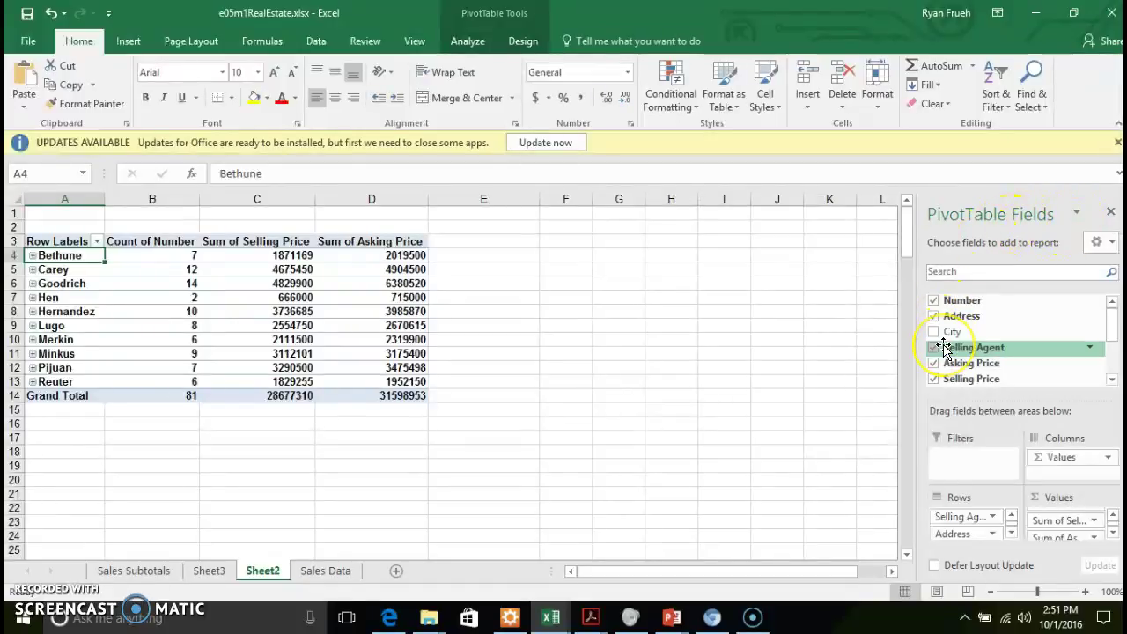
drag(943, 346, 1116, 365)
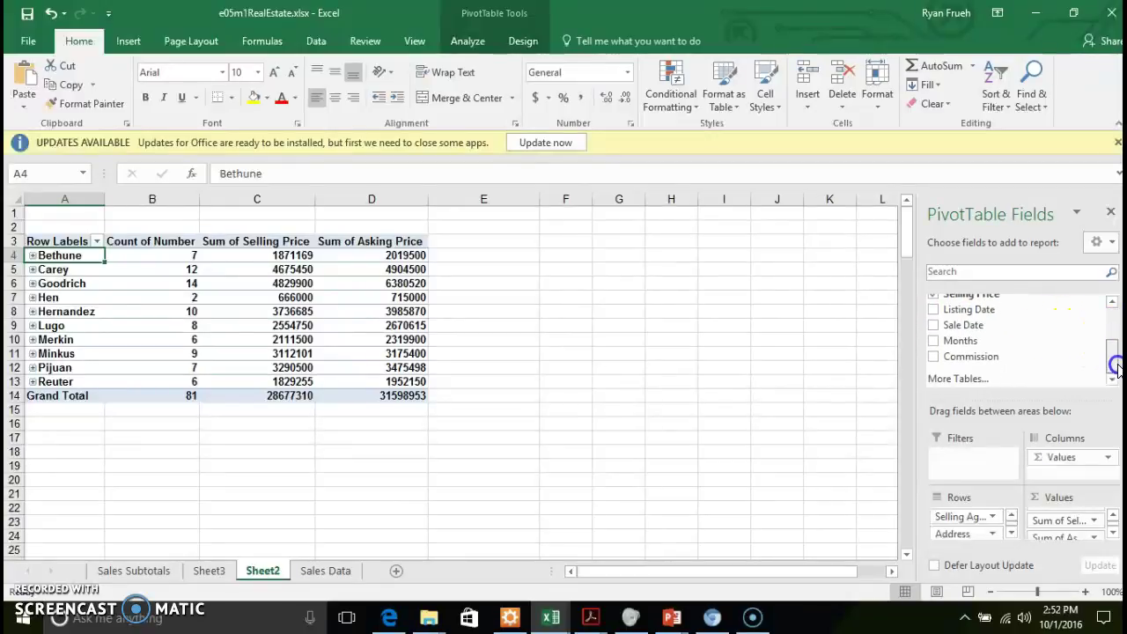
drag(947, 343, 939, 333)
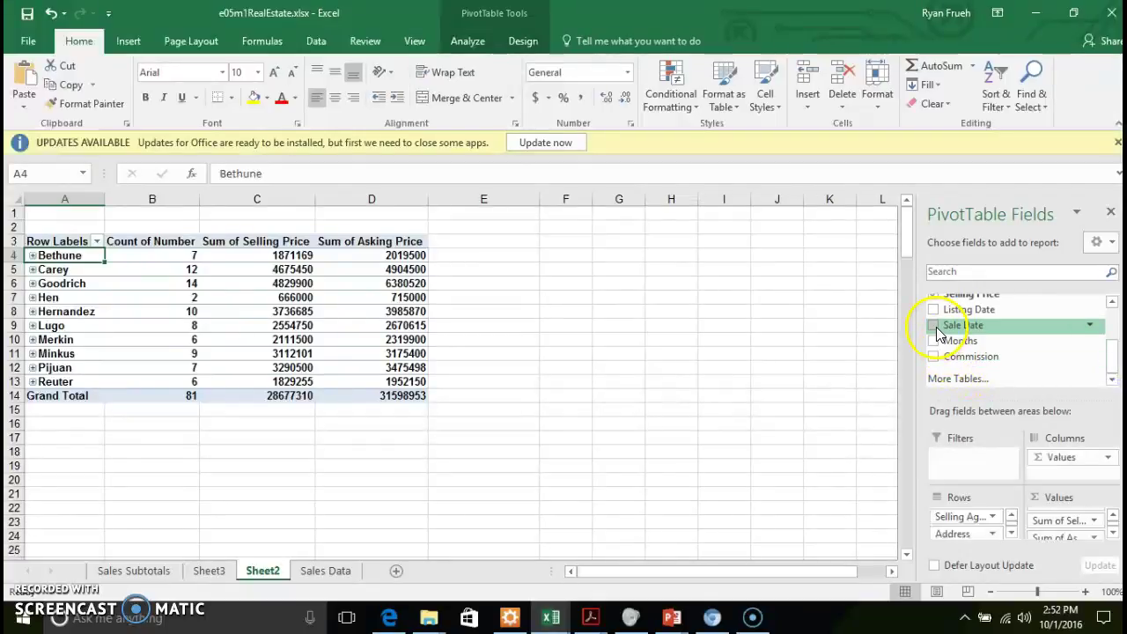
click(936, 342)
click(935, 347)
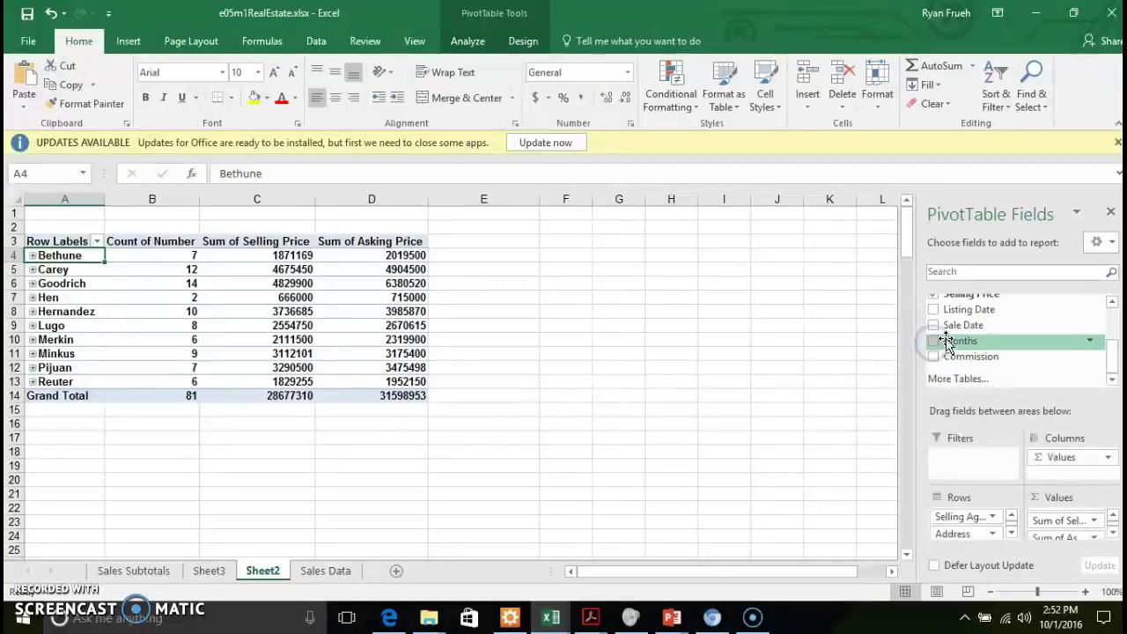
click(939, 310)
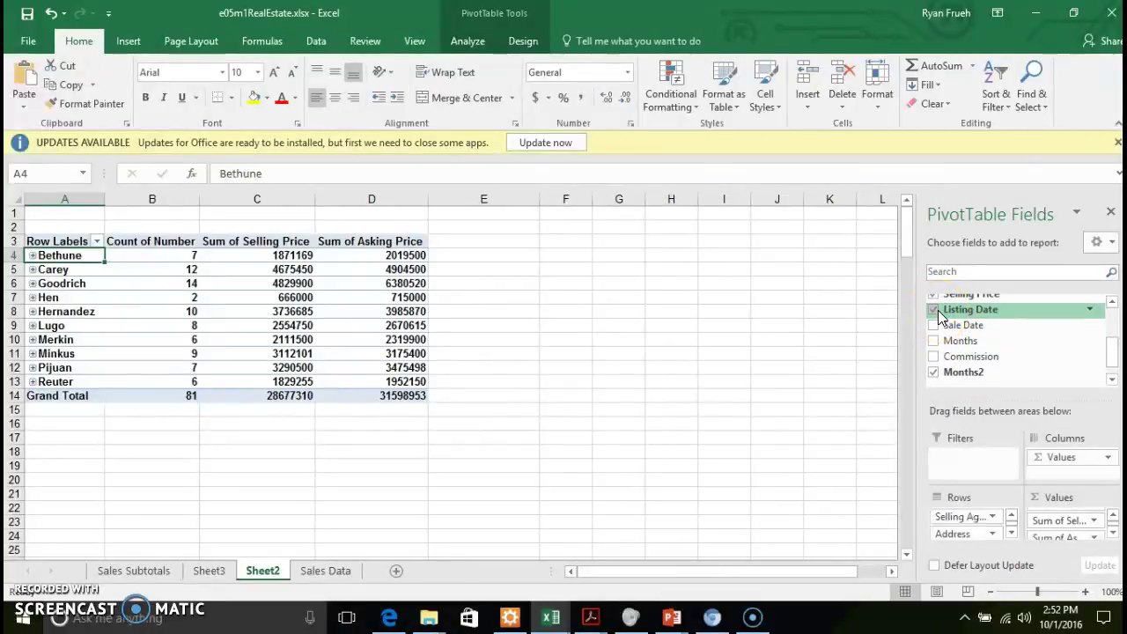
click(944, 331)
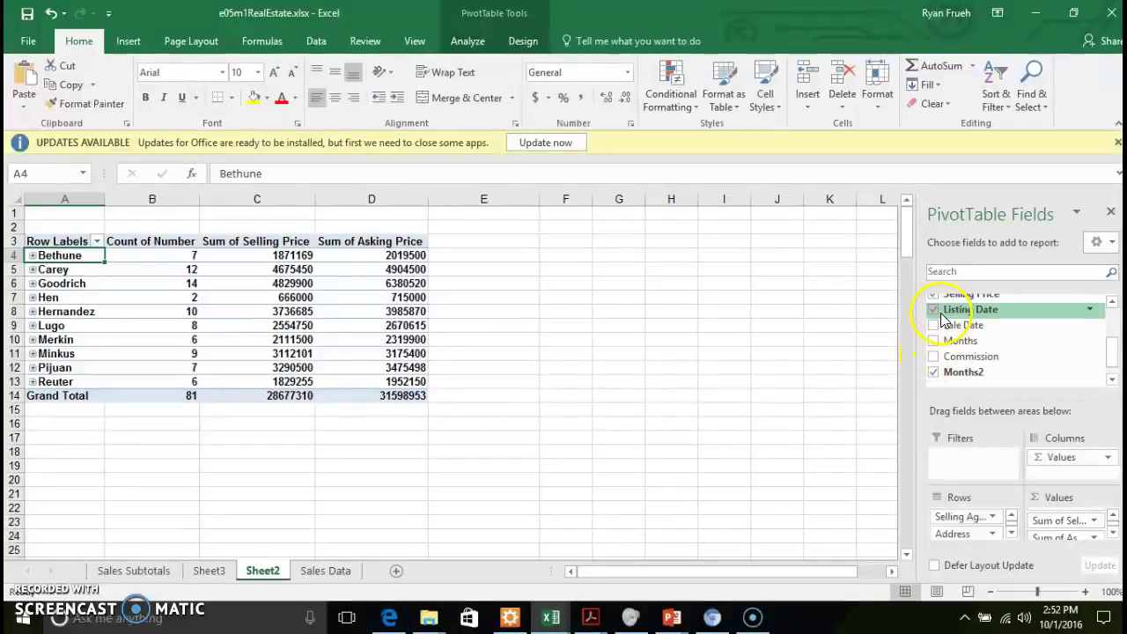
click(935, 312)
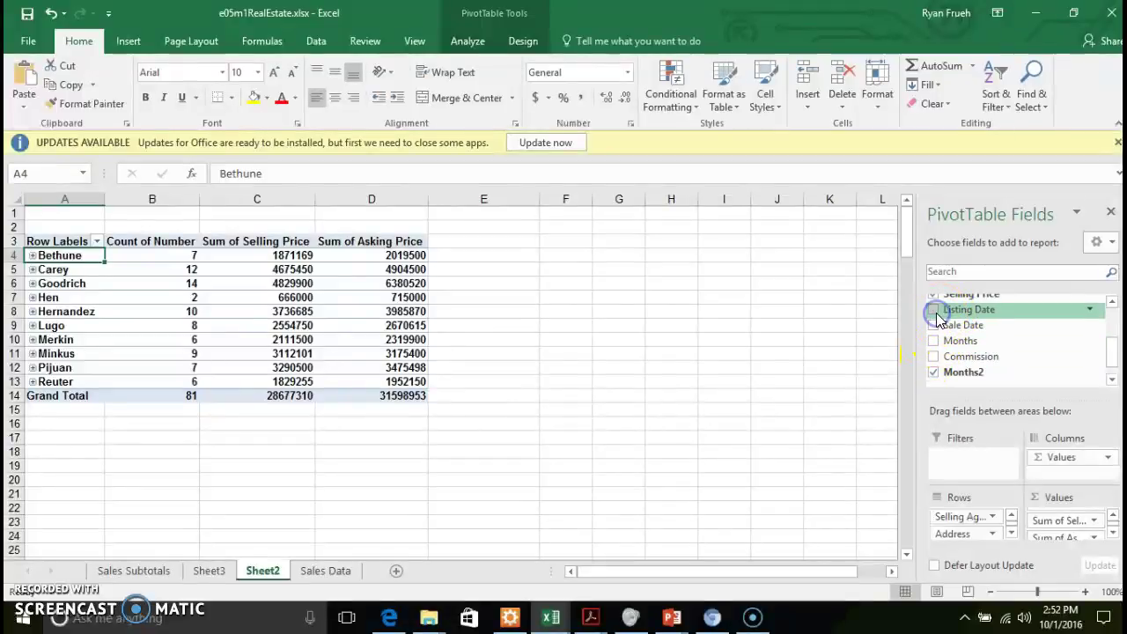
click(934, 373)
Add Asking Price as a report filter and filter the PivotTable to the $300,000 asking price
drag(1110, 365, 1111, 331)
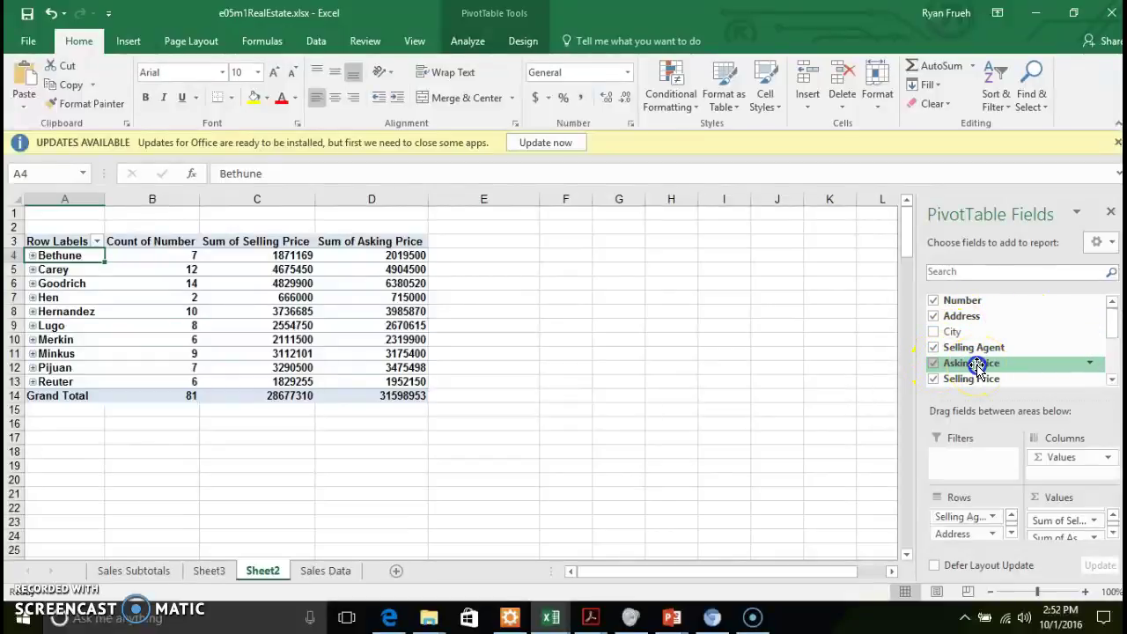
drag(976, 366, 969, 462)
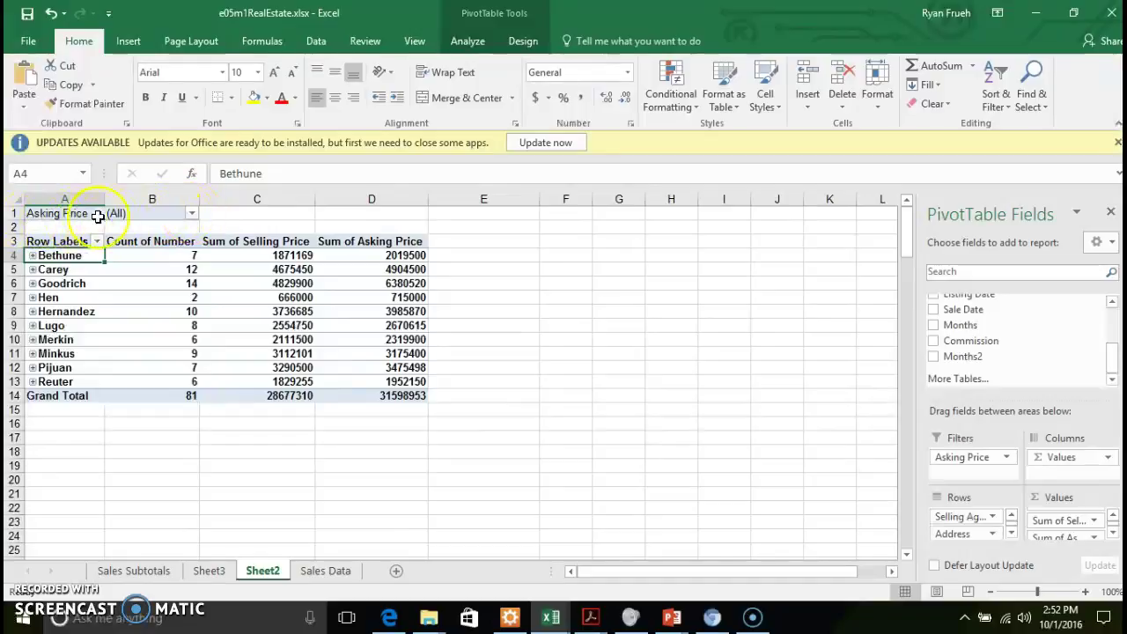
click(190, 214)
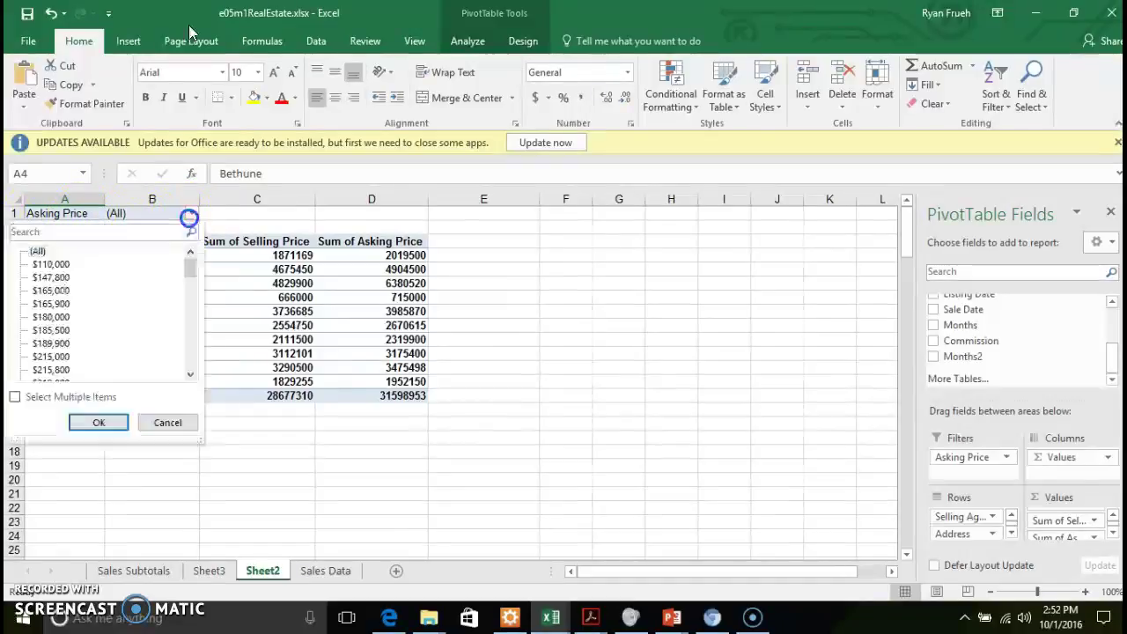
drag(188, 264, 186, 302)
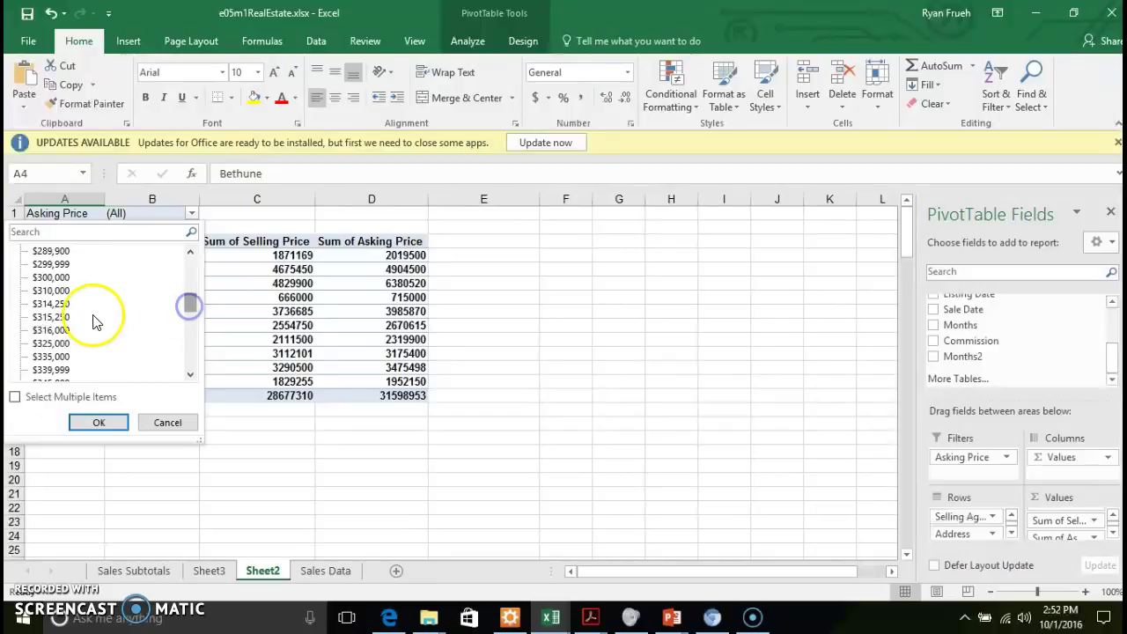
click(72, 279)
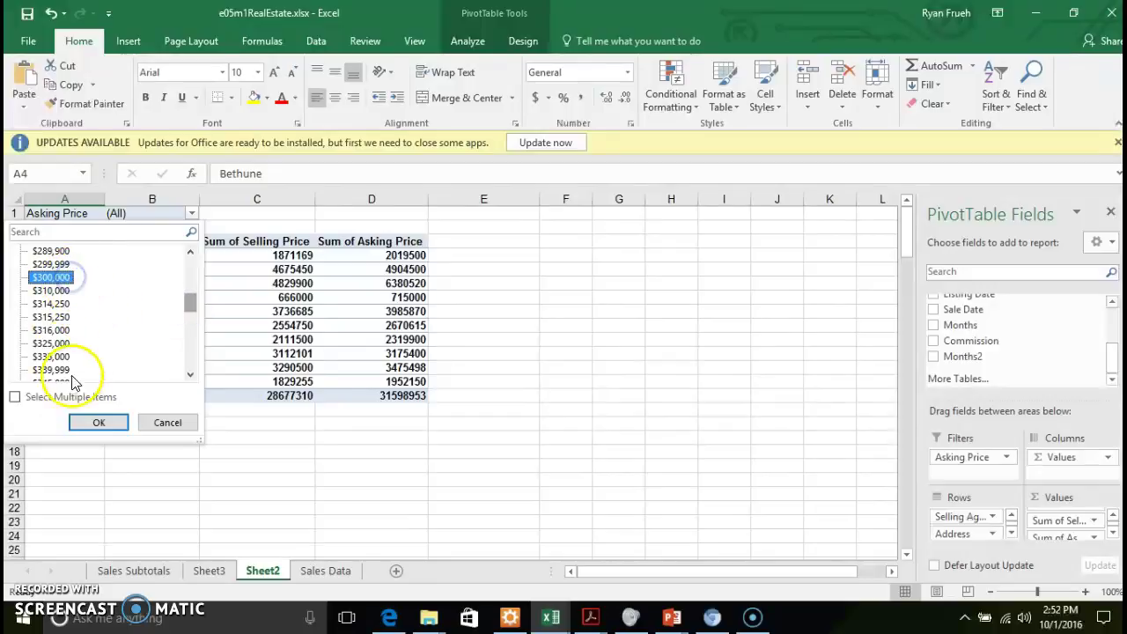
click(98, 423)
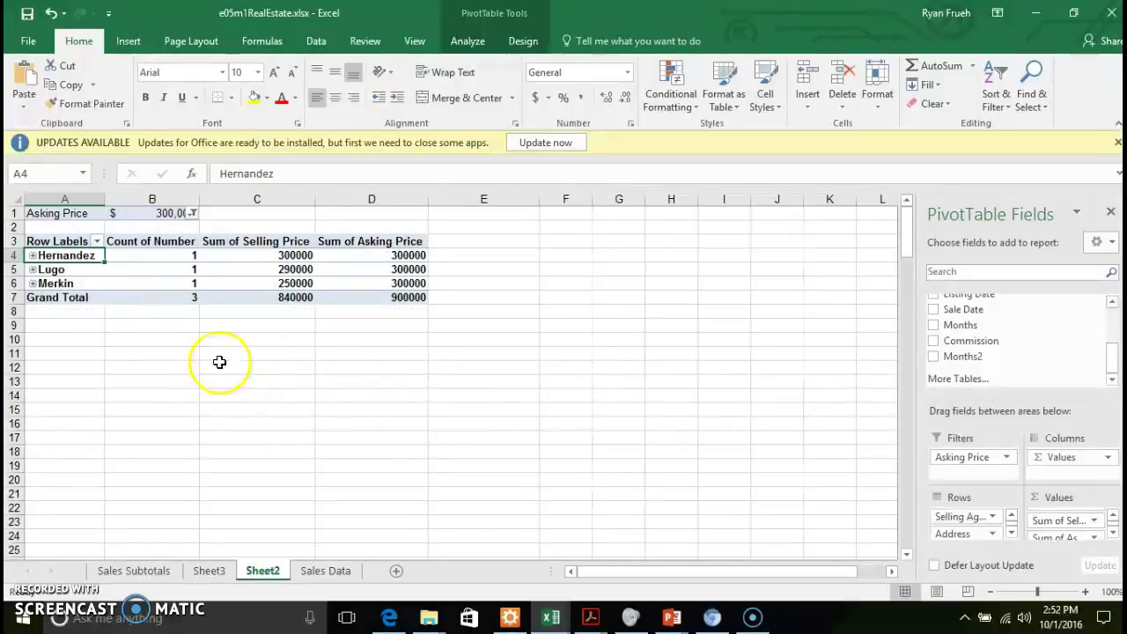
Expand each of the three filtered selling agents' groups to examine the property addresses behind them
mouse_move(126, 280)
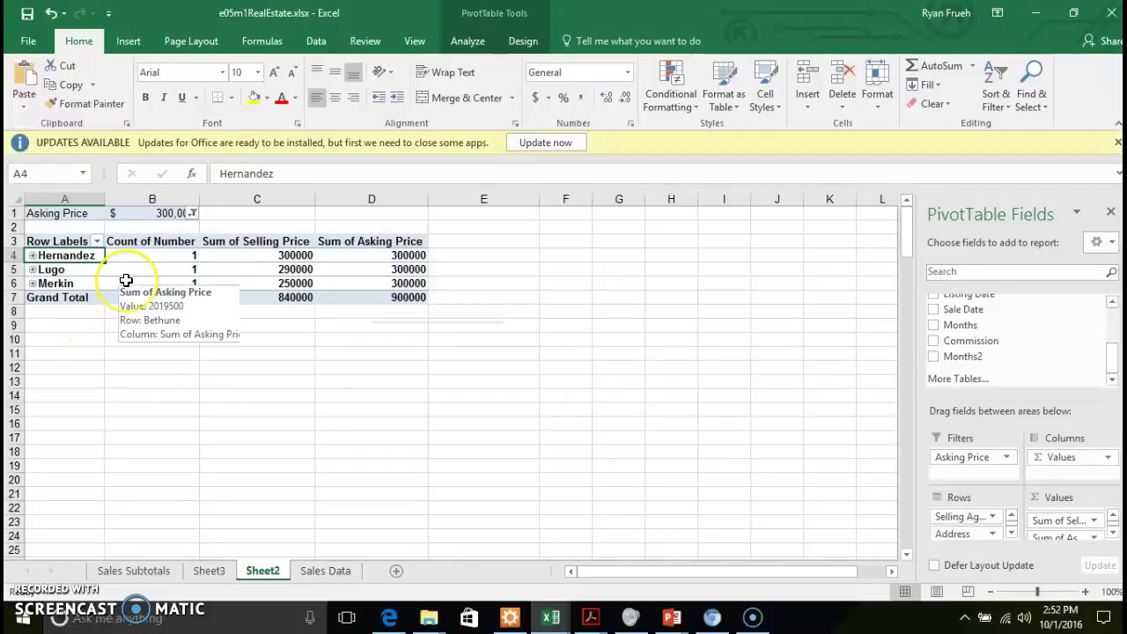
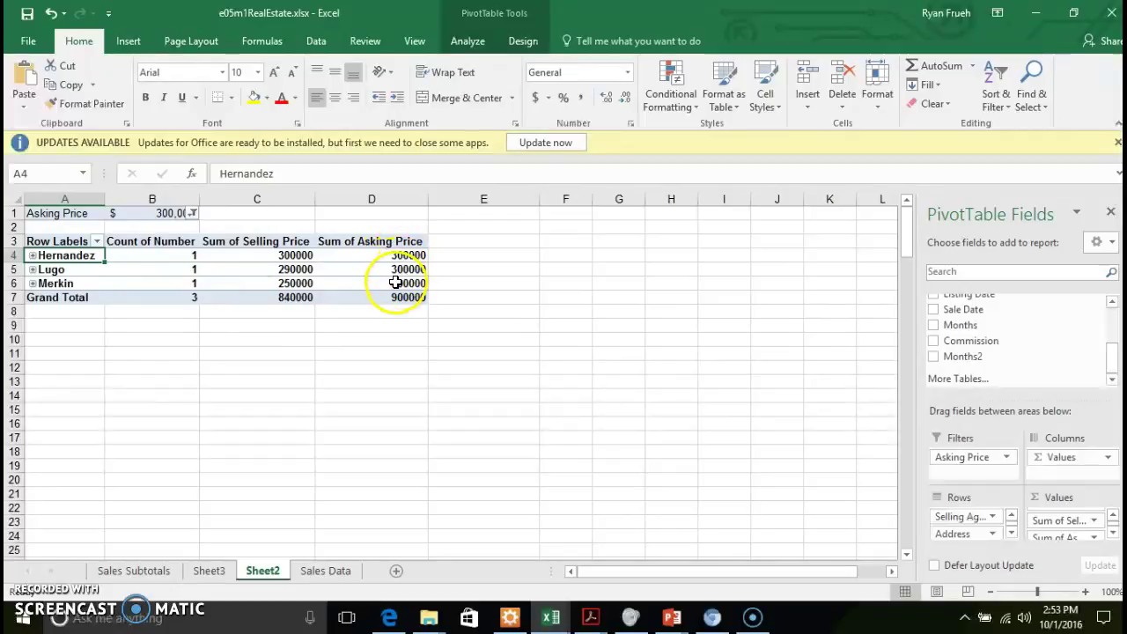
mouse_move(395, 283)
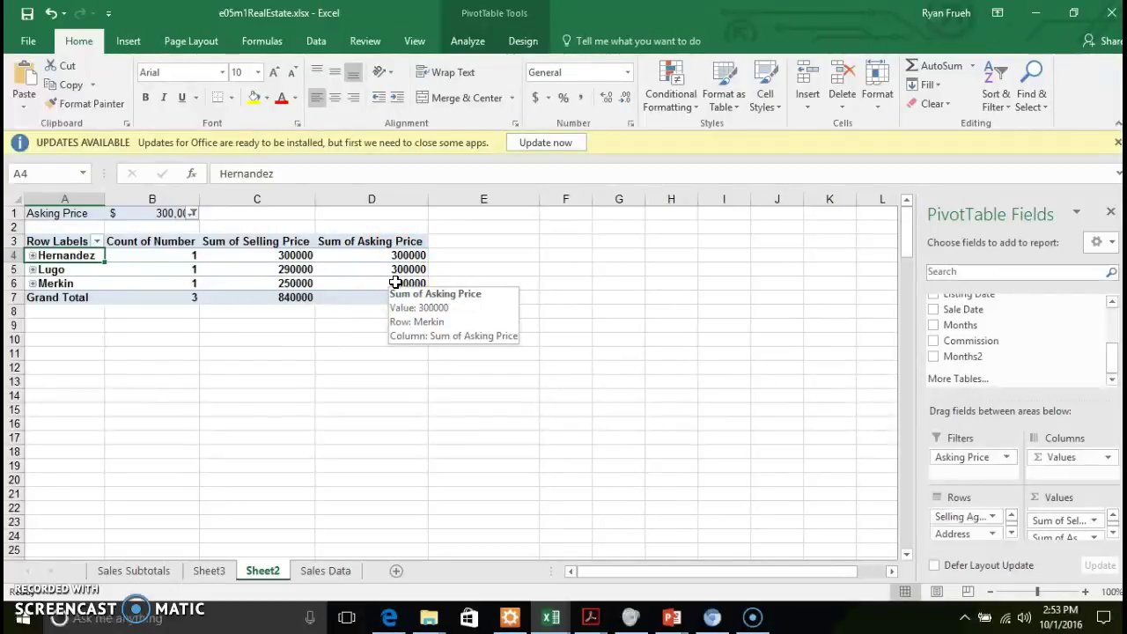
mouse_move(394, 256)
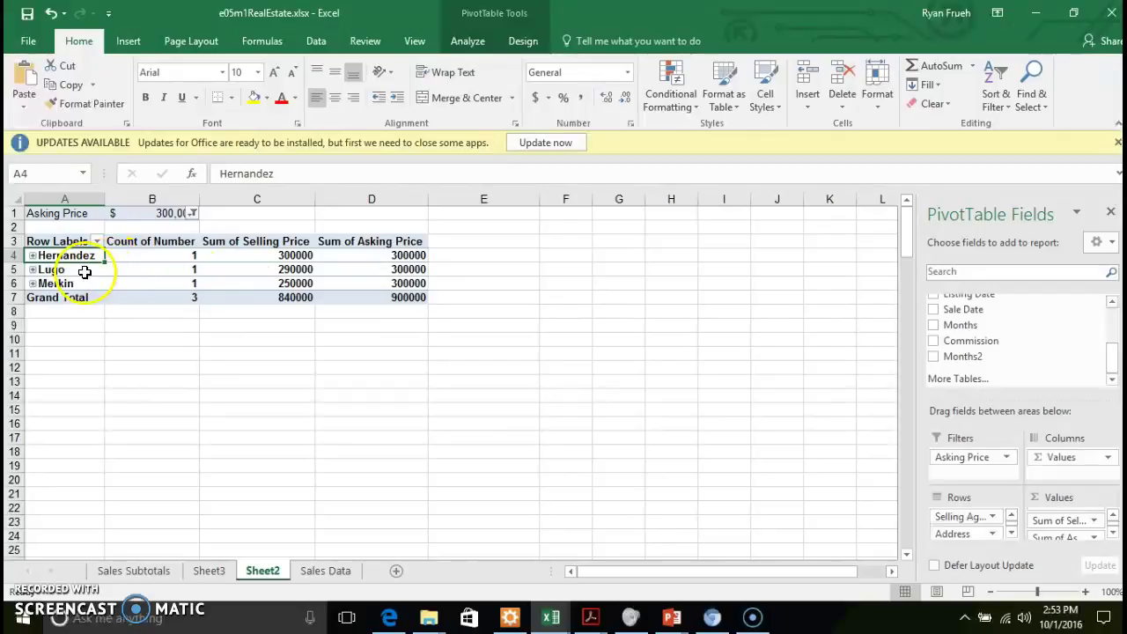
click(32, 256)
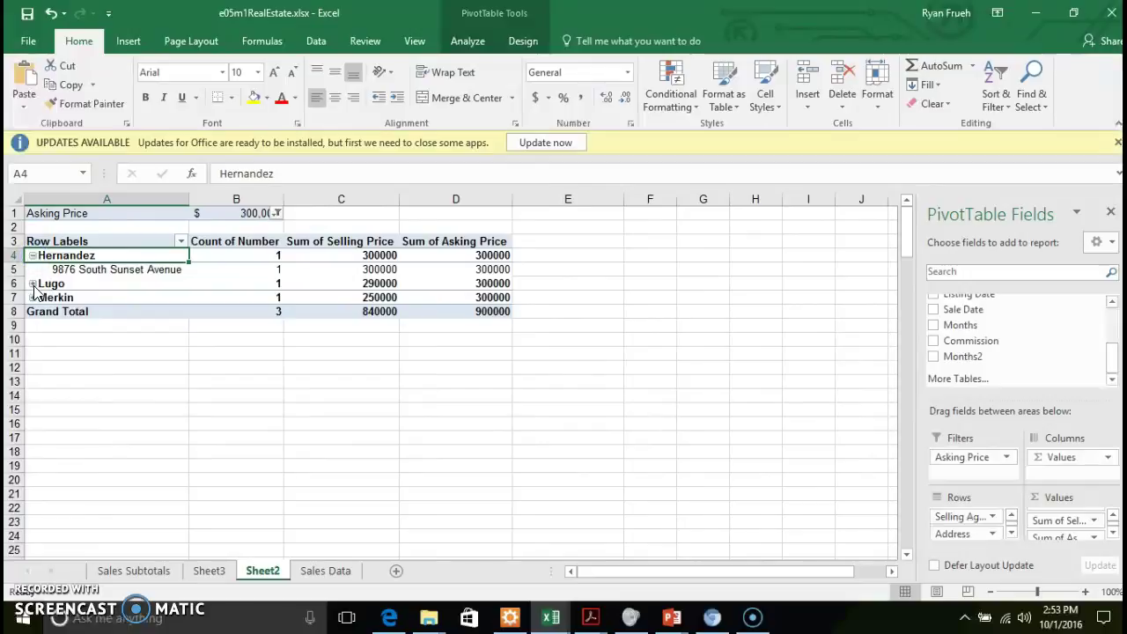
click(32, 284)
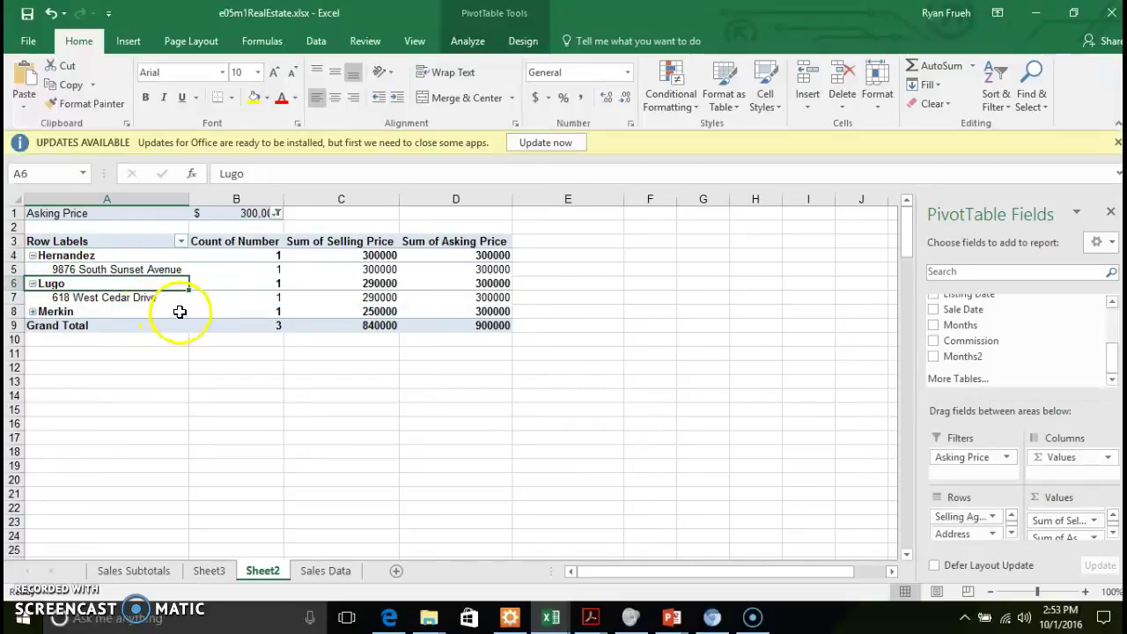
click(31, 312)
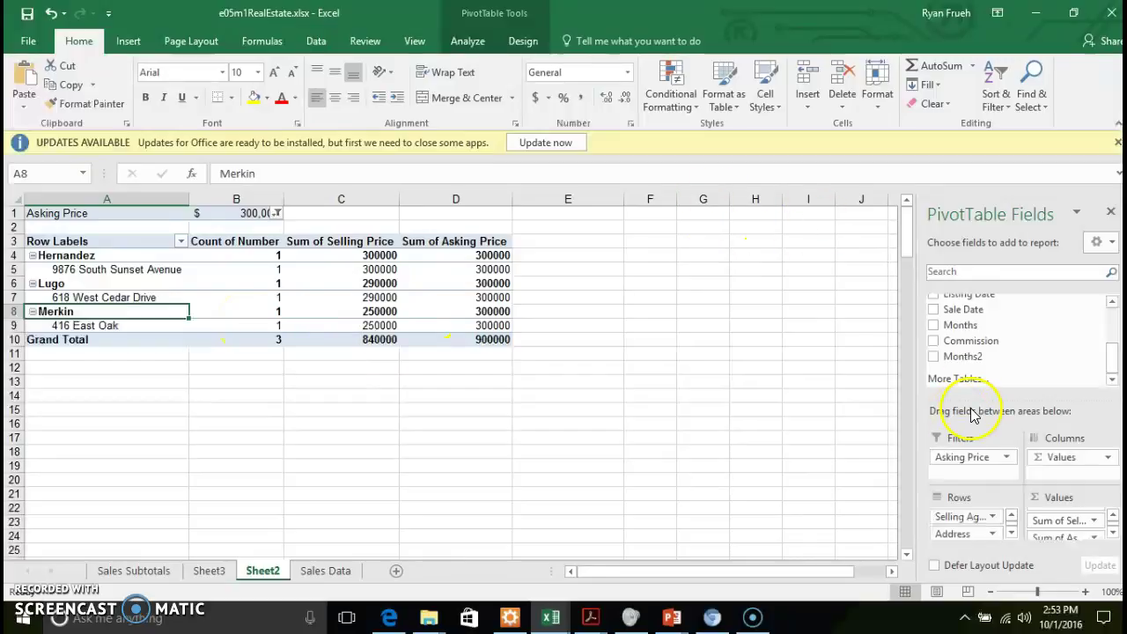
Remove the Asking Price field from the PivotTable's report filters
click(1006, 458)
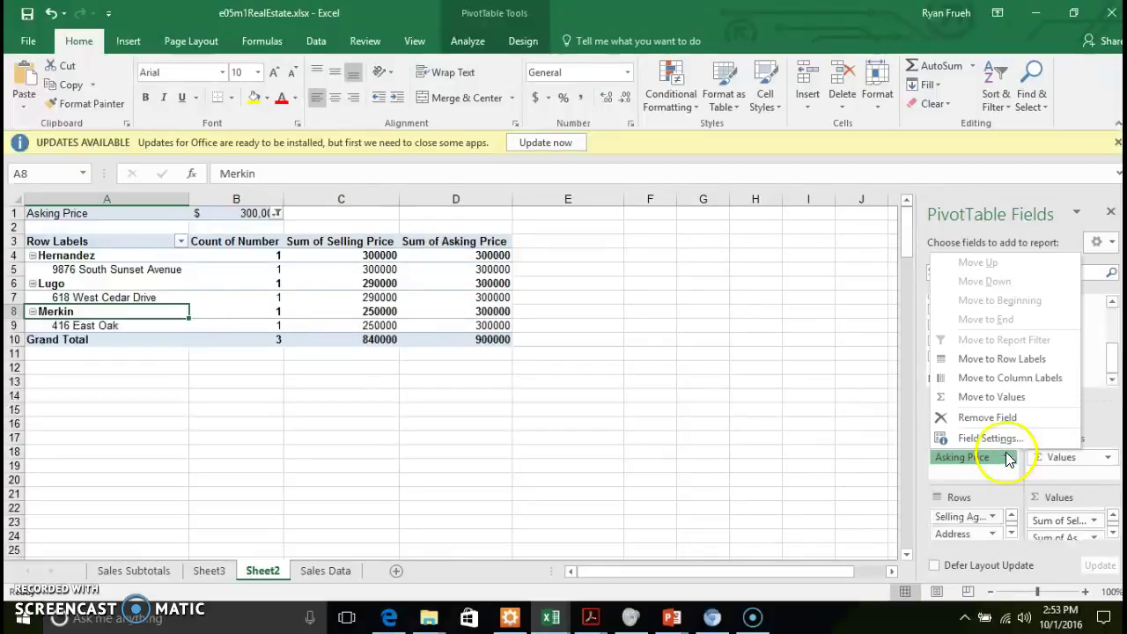
click(1006, 460)
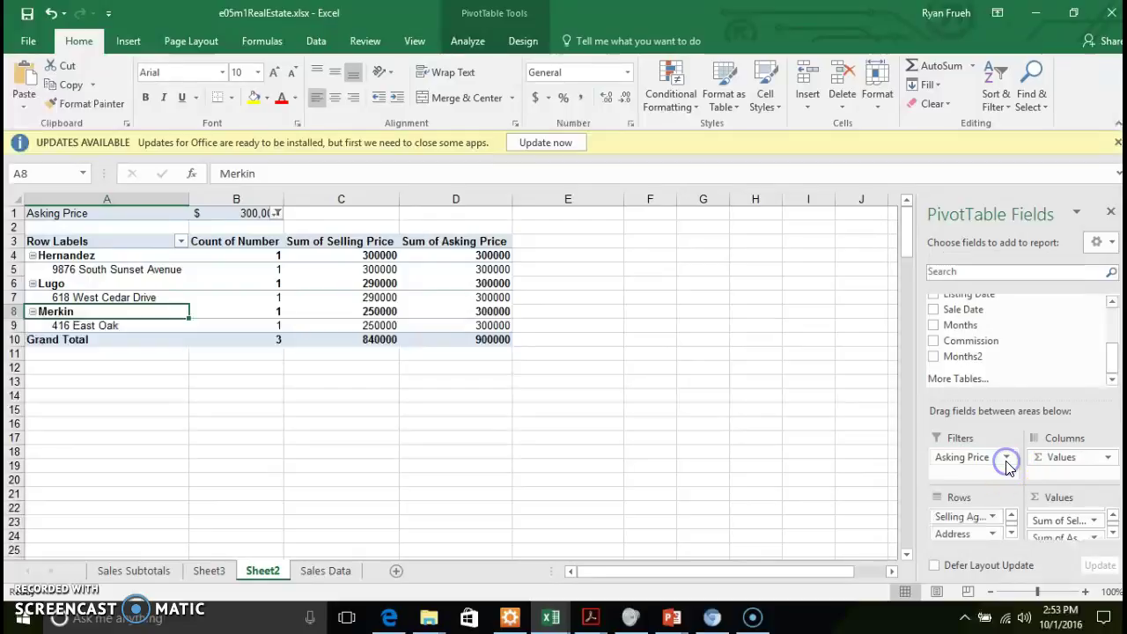
click(1010, 459)
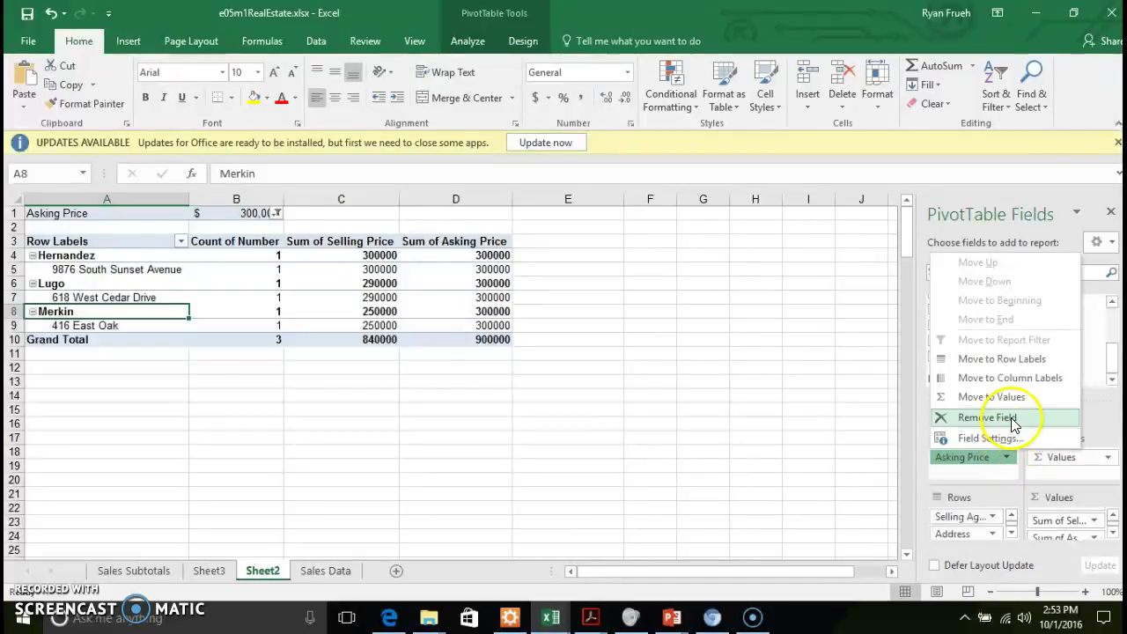
click(1011, 420)
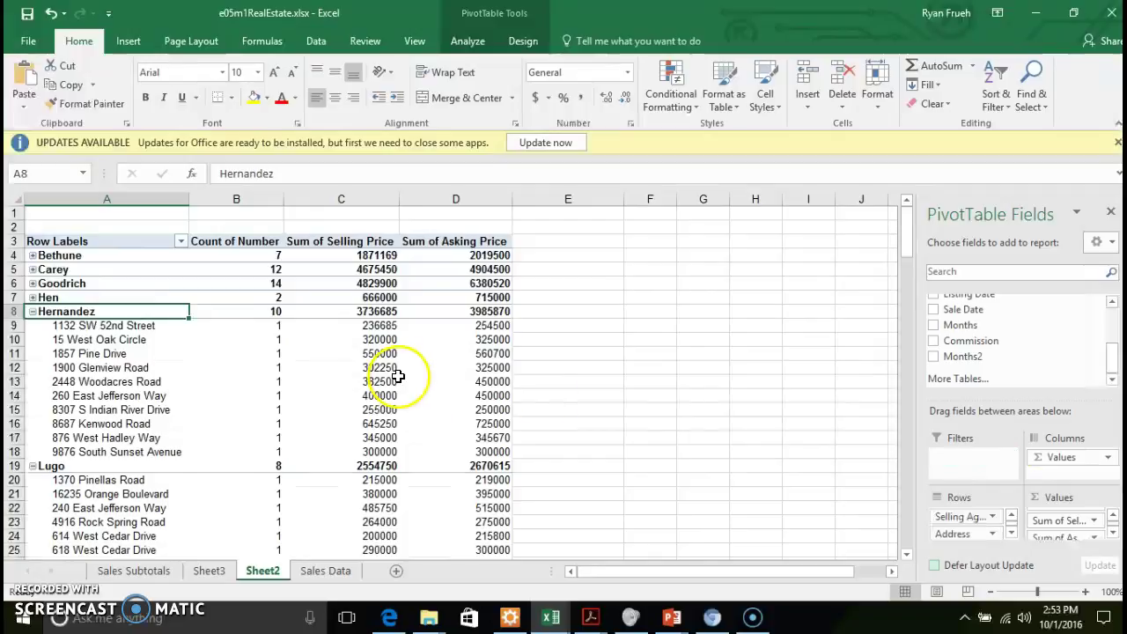
Collapse the three expanded selling agents' groups in the PivotTable so only the agent summary rows are shown
click(32, 312)
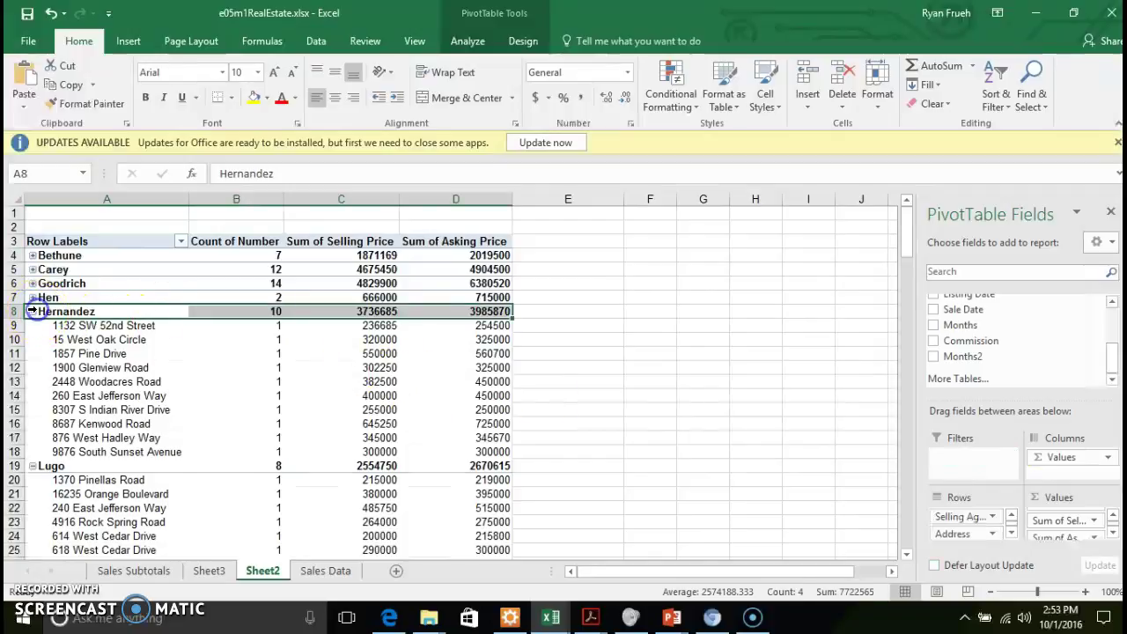
click(32, 311)
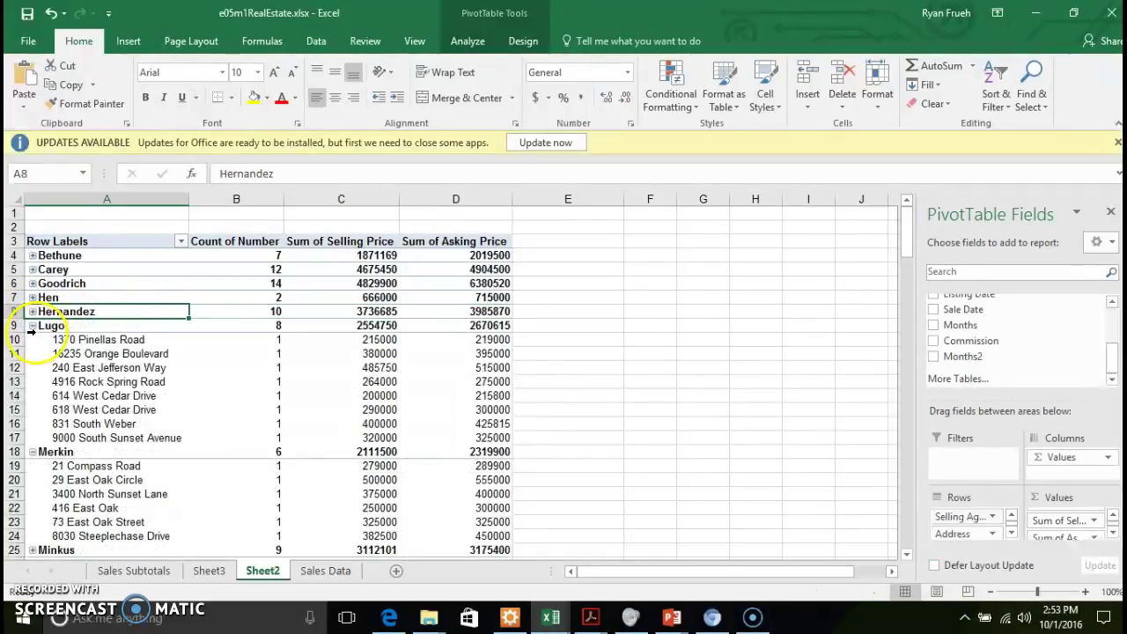
click(31, 325)
click(32, 326)
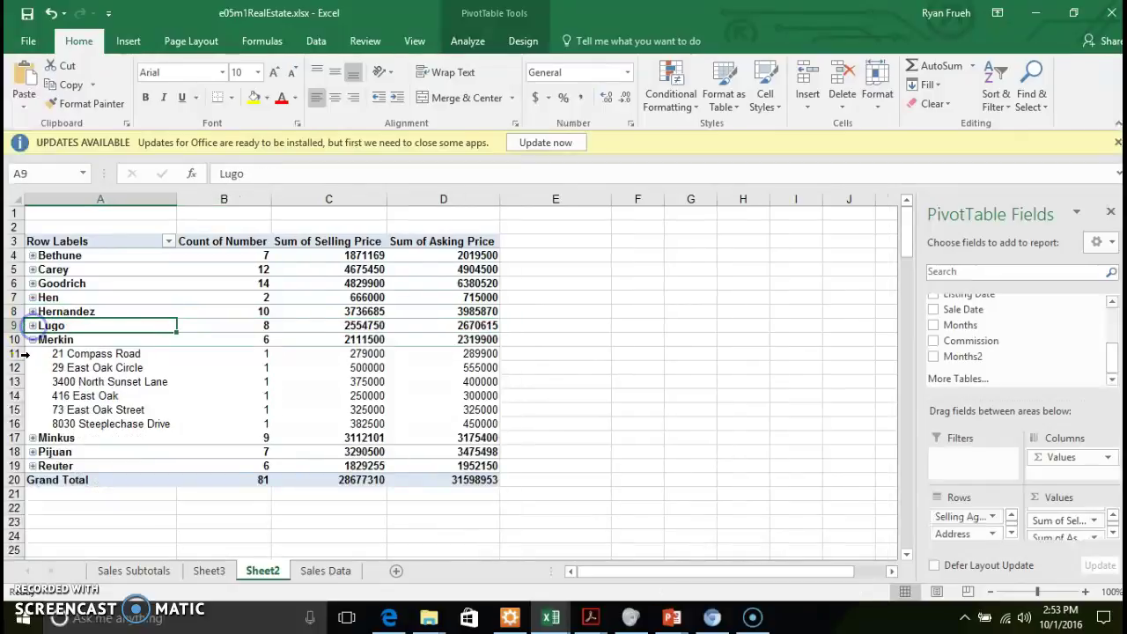
click(32, 340)
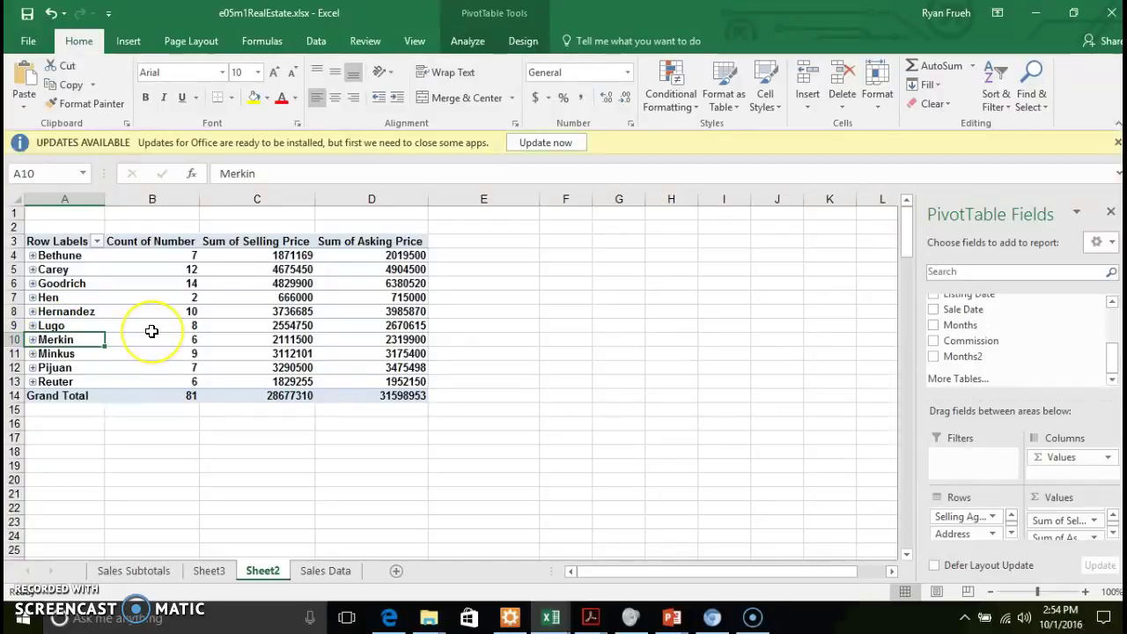
mouse_move(151, 331)
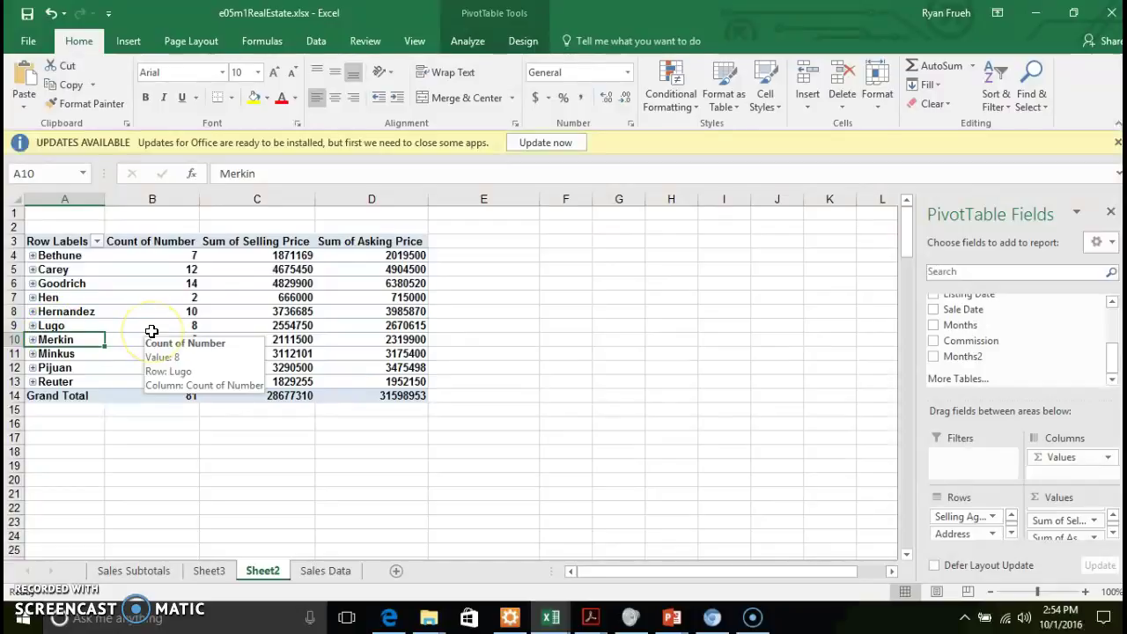
Insert an Asking Price slicer for the PivotTable and place it beside the table, clear of the Sum of Asking Price column
click(349, 291)
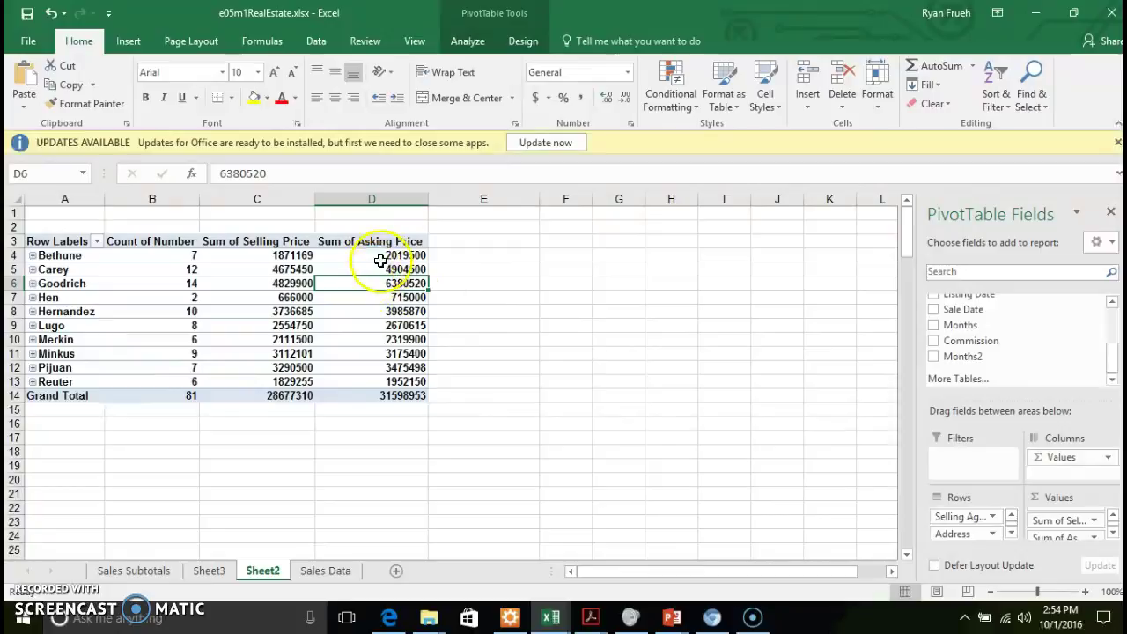
click(414, 201)
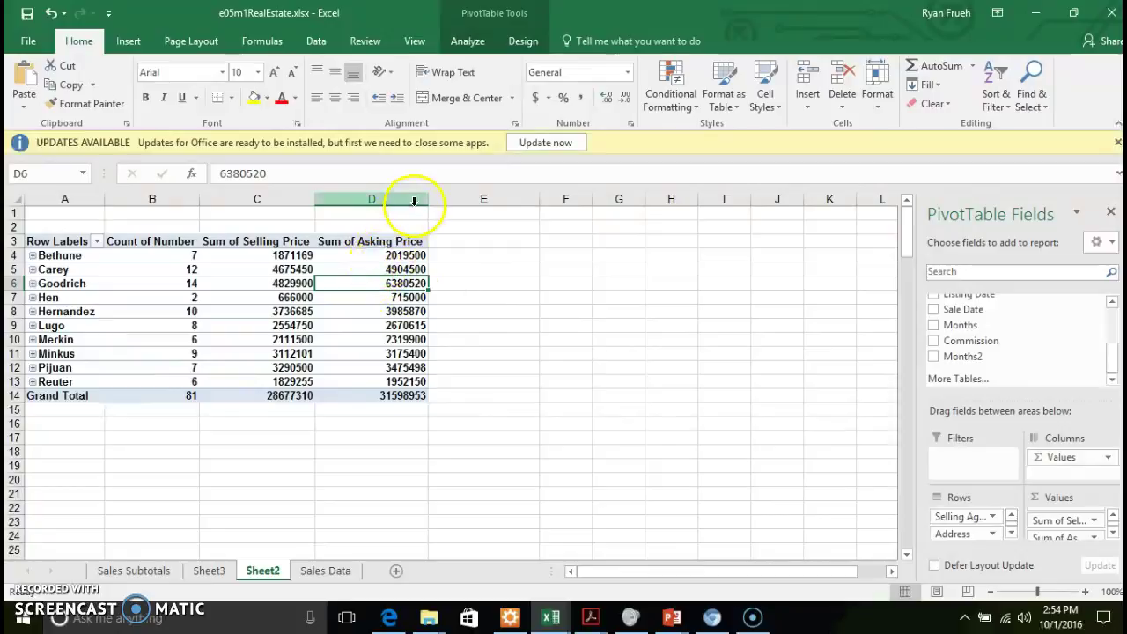
click(471, 43)
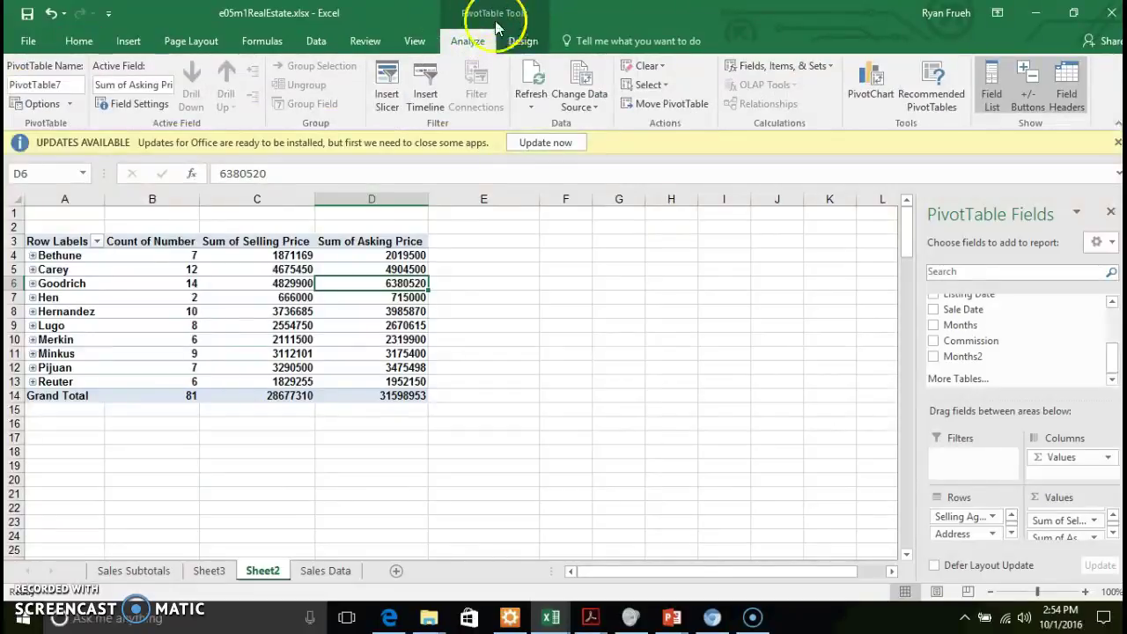
click(385, 86)
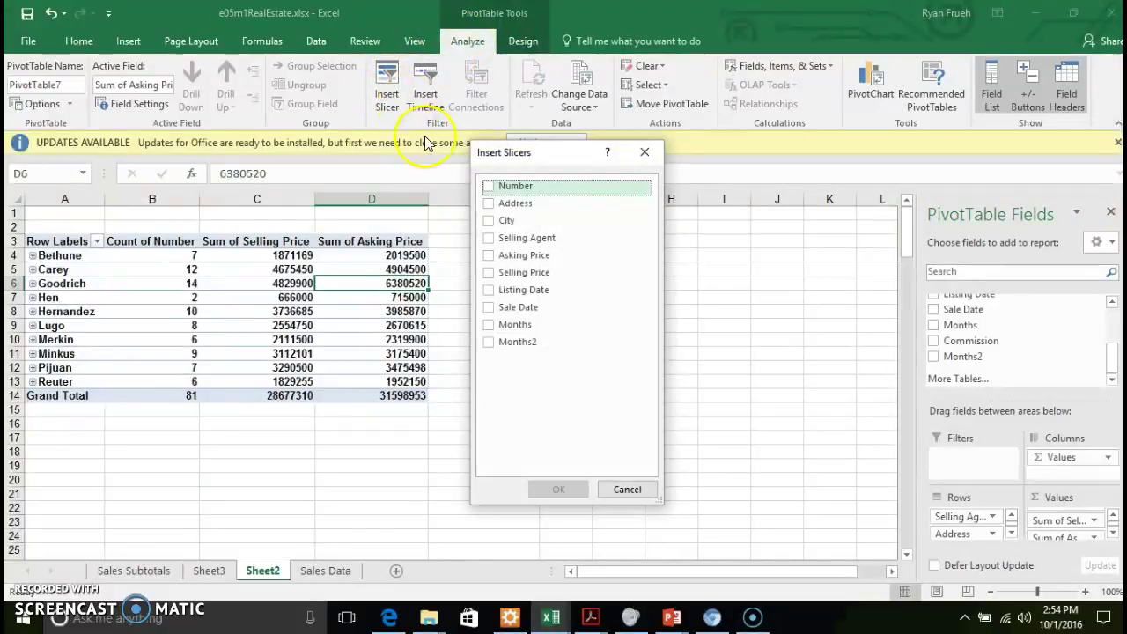
click(489, 256)
click(561, 490)
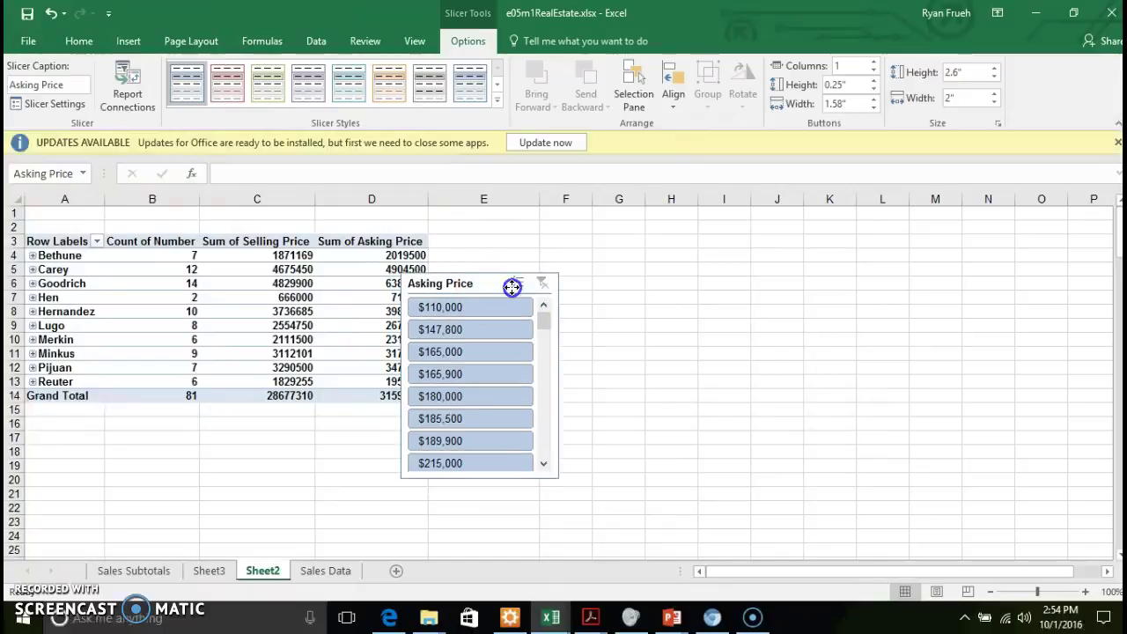
drag(512, 287, 566, 249)
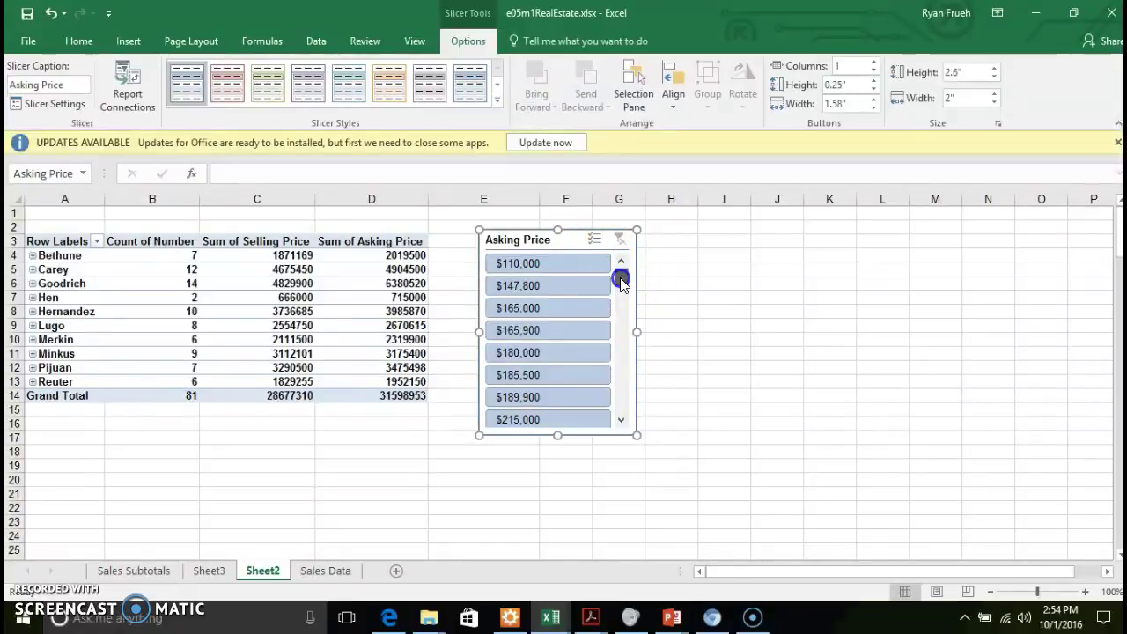
Enable multi-select on the Asking Price slicer and exclude the $300,000 and $400,000 prices from the PivotTable
drag(622, 280, 624, 314)
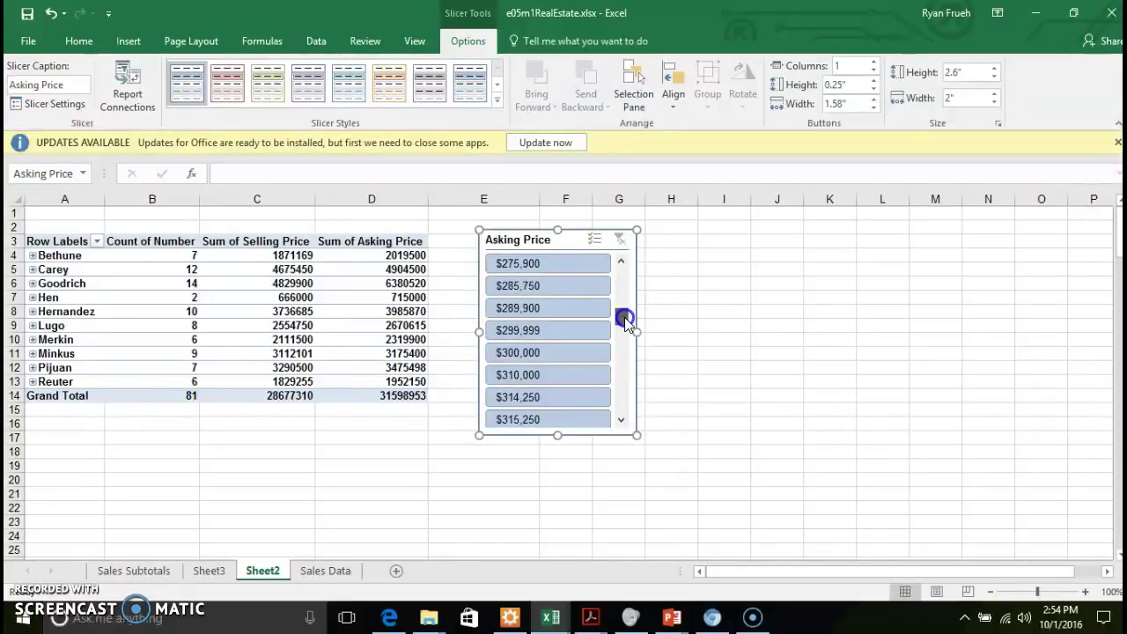
click(592, 238)
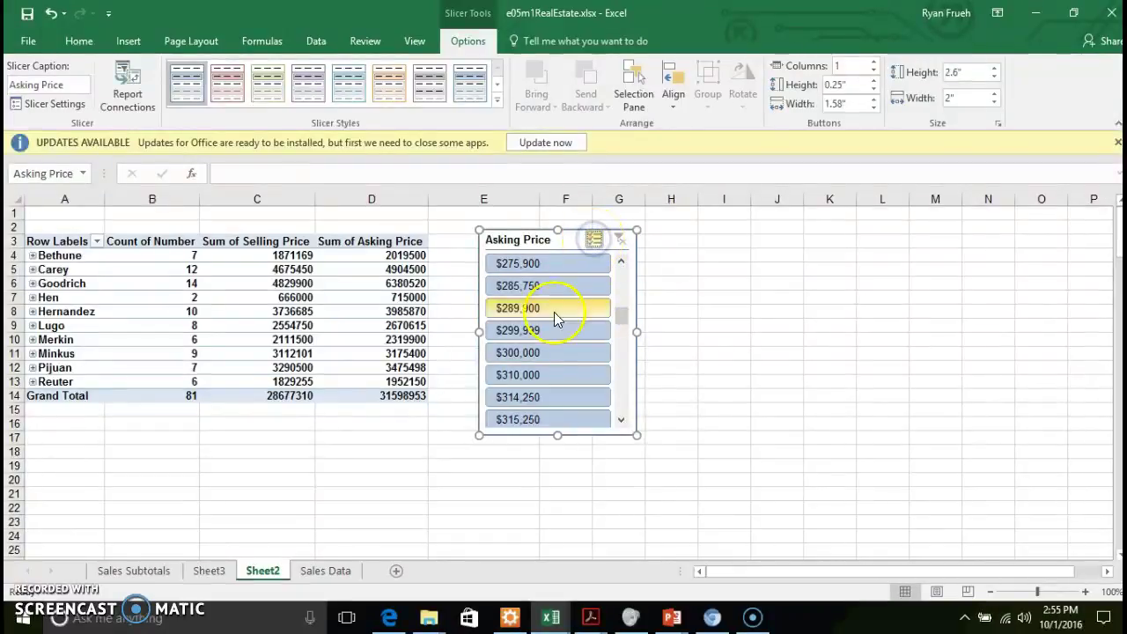
click(541, 352)
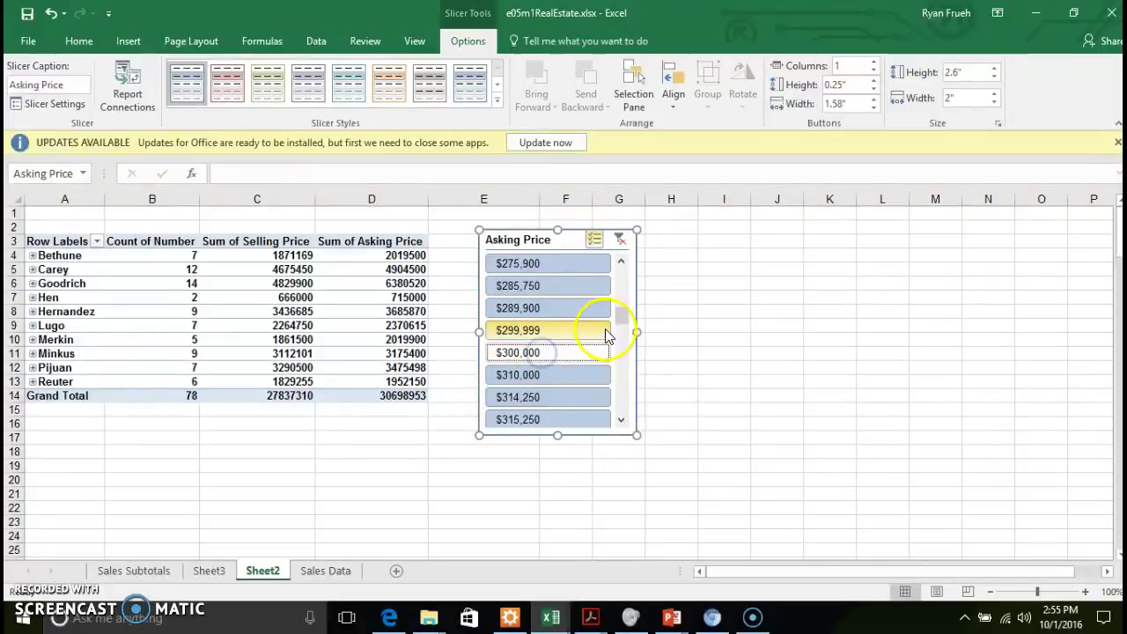
drag(620, 319, 623, 369)
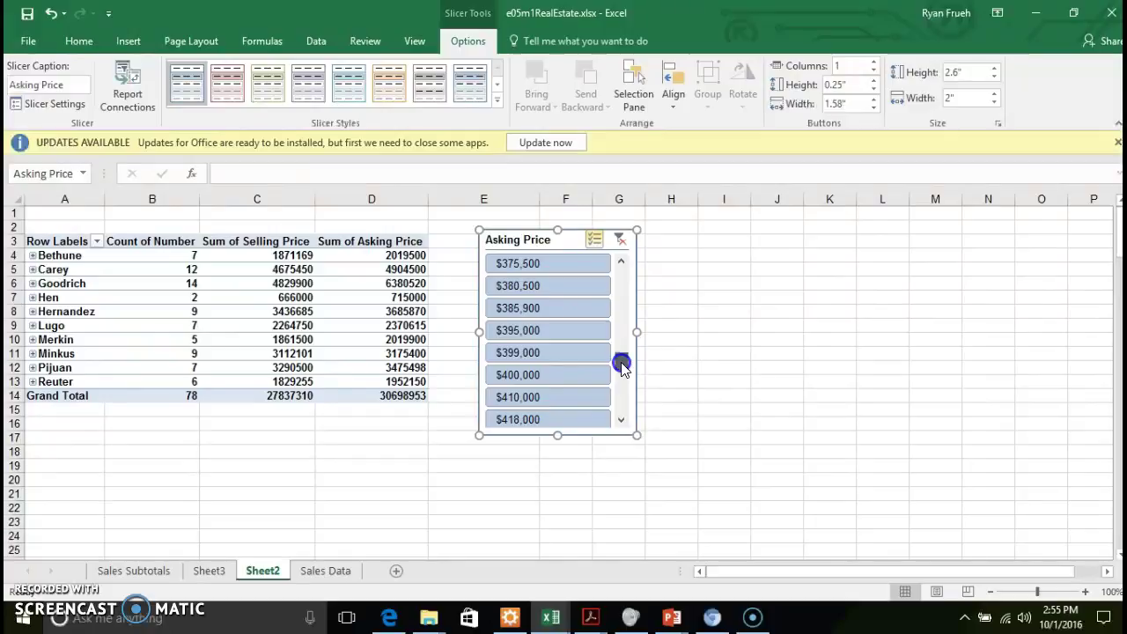
click(558, 376)
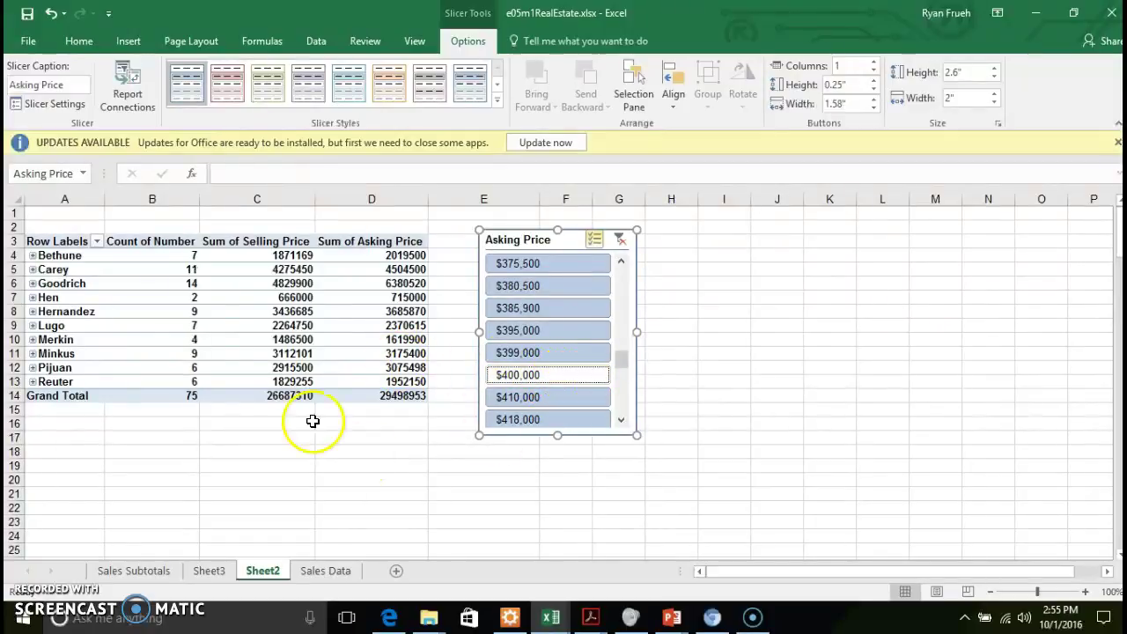
click(302, 281)
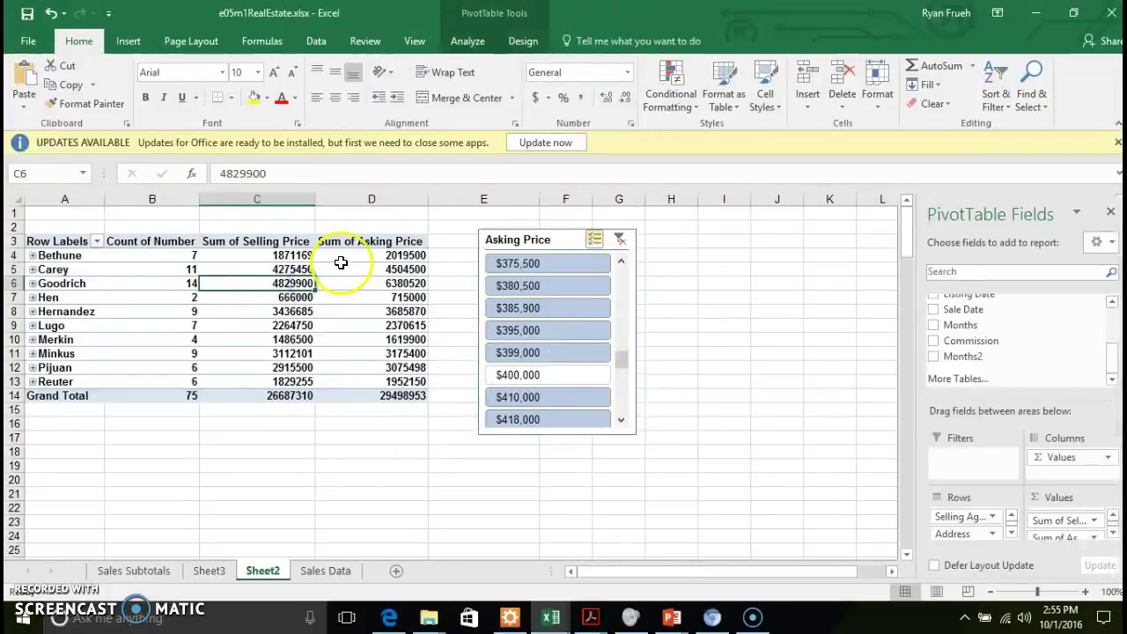
click(363, 253)
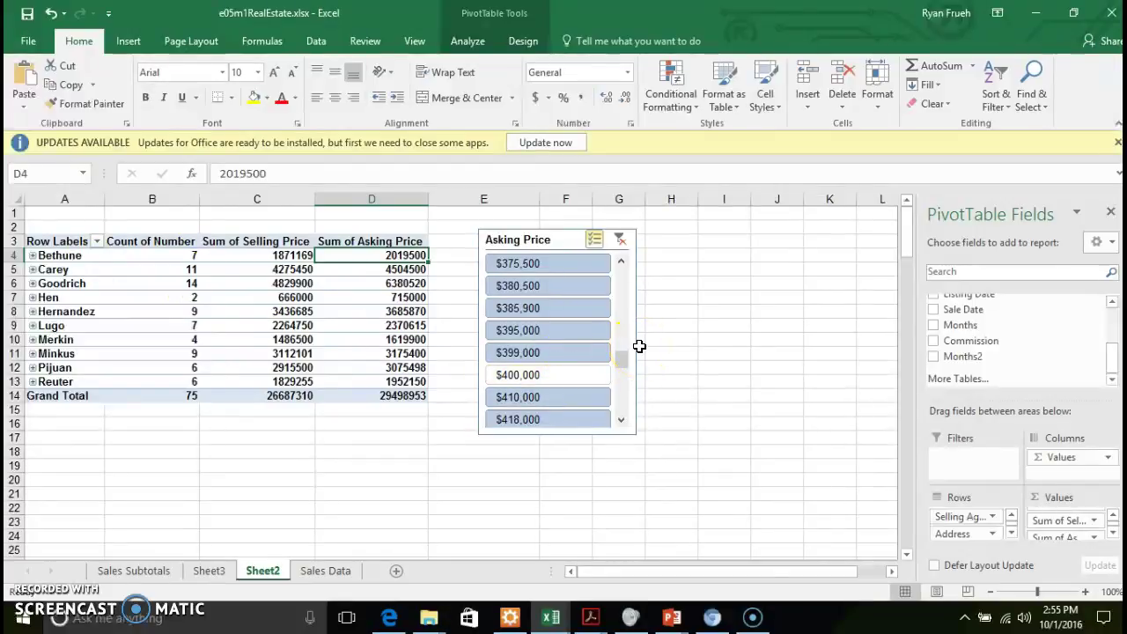
Expand and collapse the first selling agent's group, and include the $400,000 price in the slicer and exclude it again to compare totals
click(32, 256)
click(32, 256)
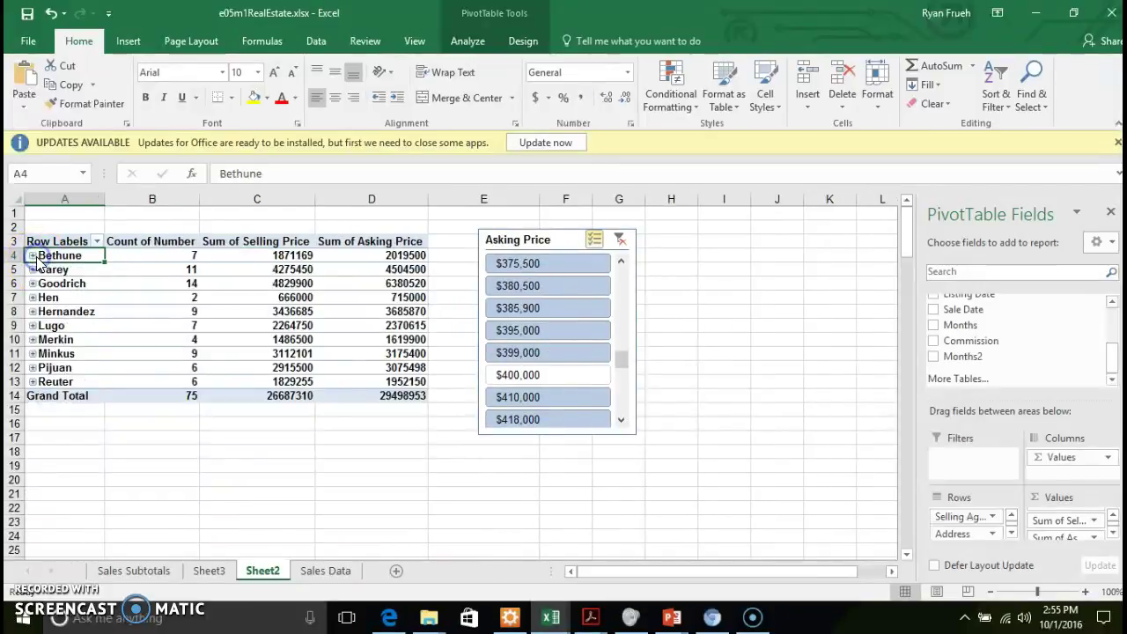
click(526, 377)
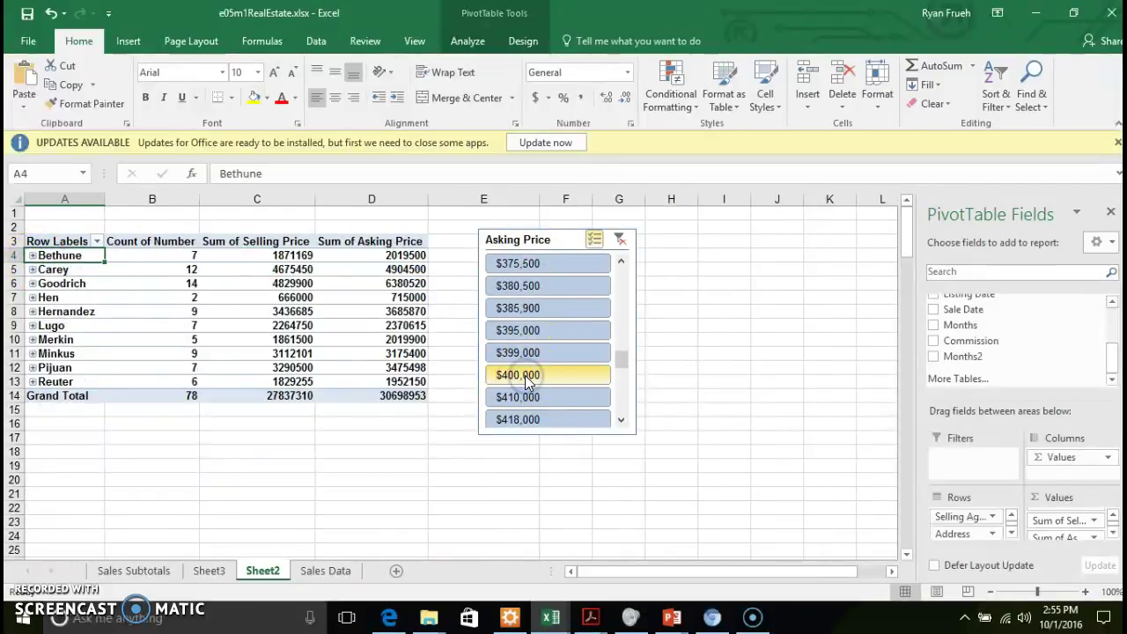
click(525, 375)
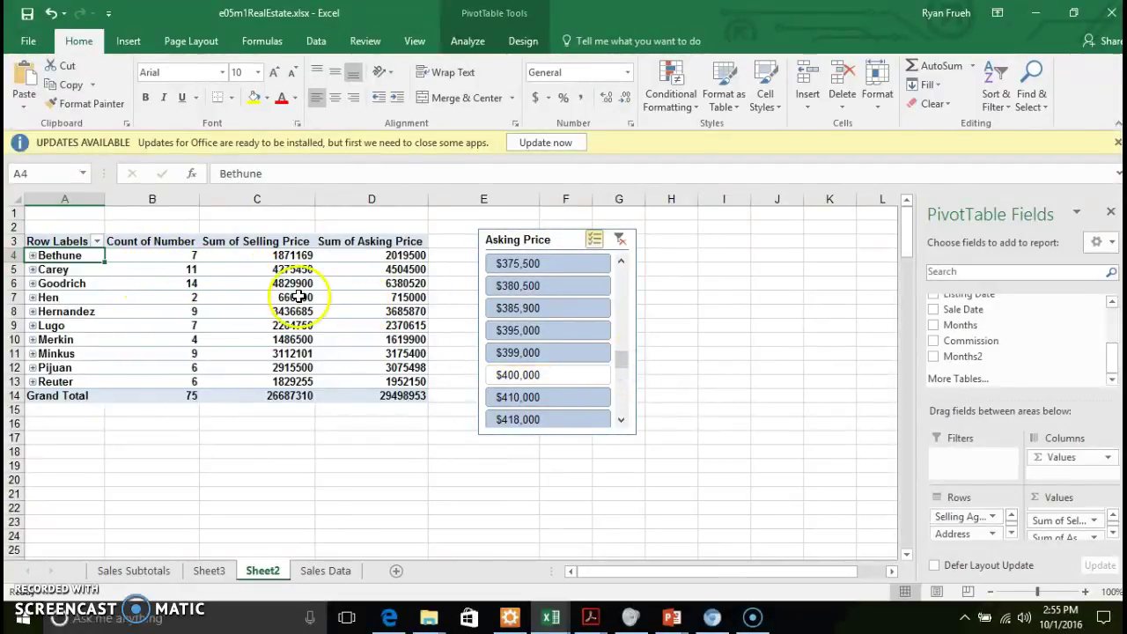
click(154, 286)
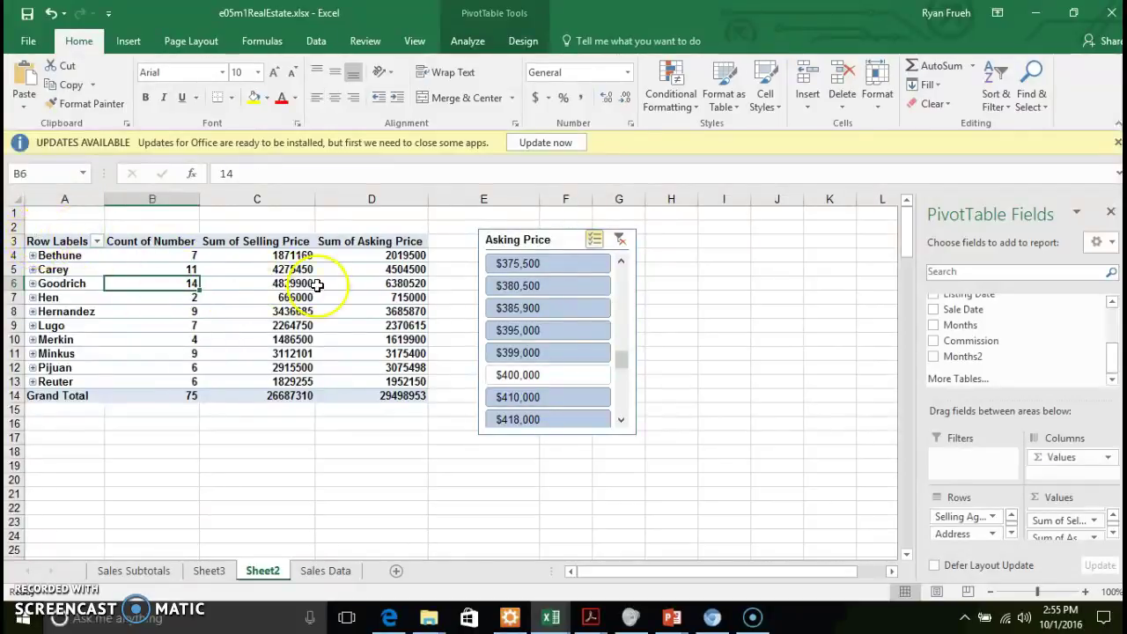
Exclude the $165,900 price in the Asking Price slicer and include it again
drag(625, 358, 640, 275)
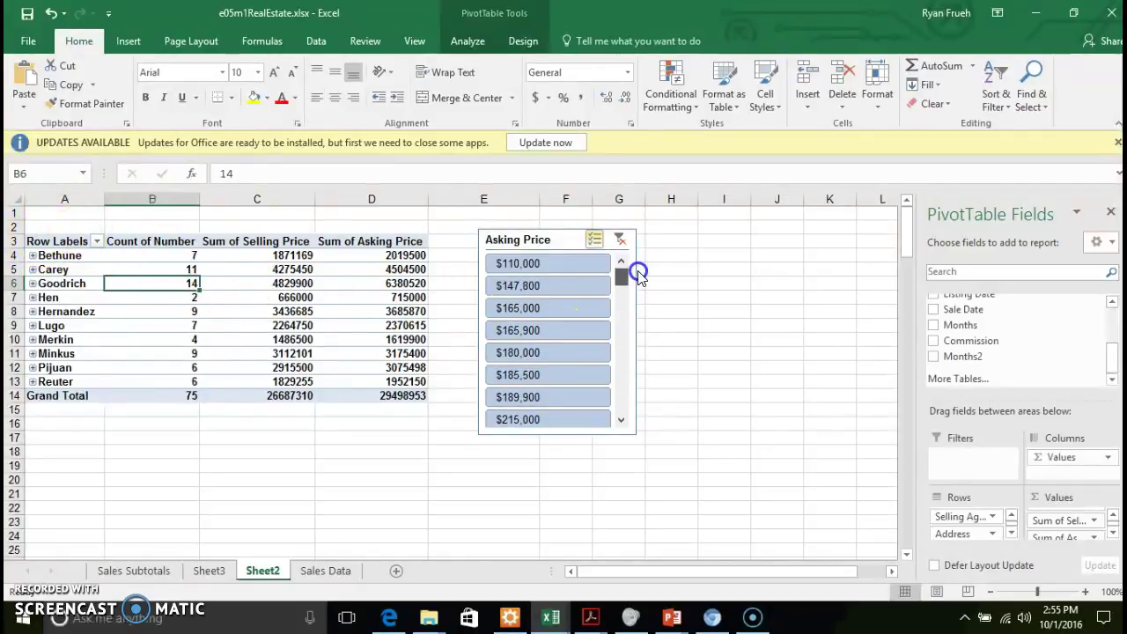
click(552, 243)
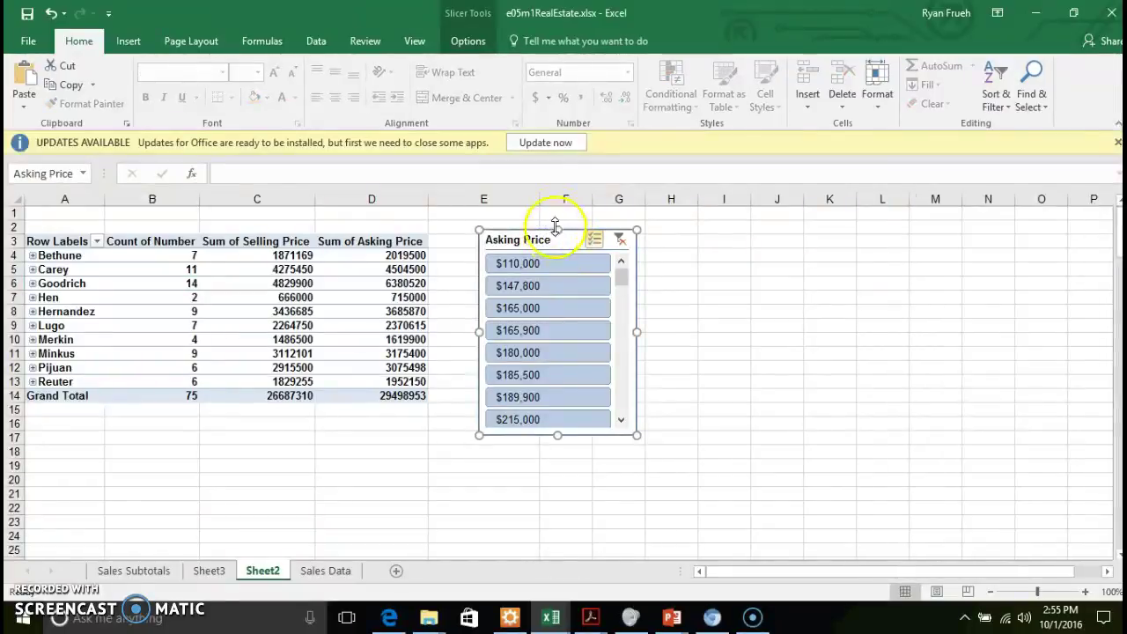
click(595, 337)
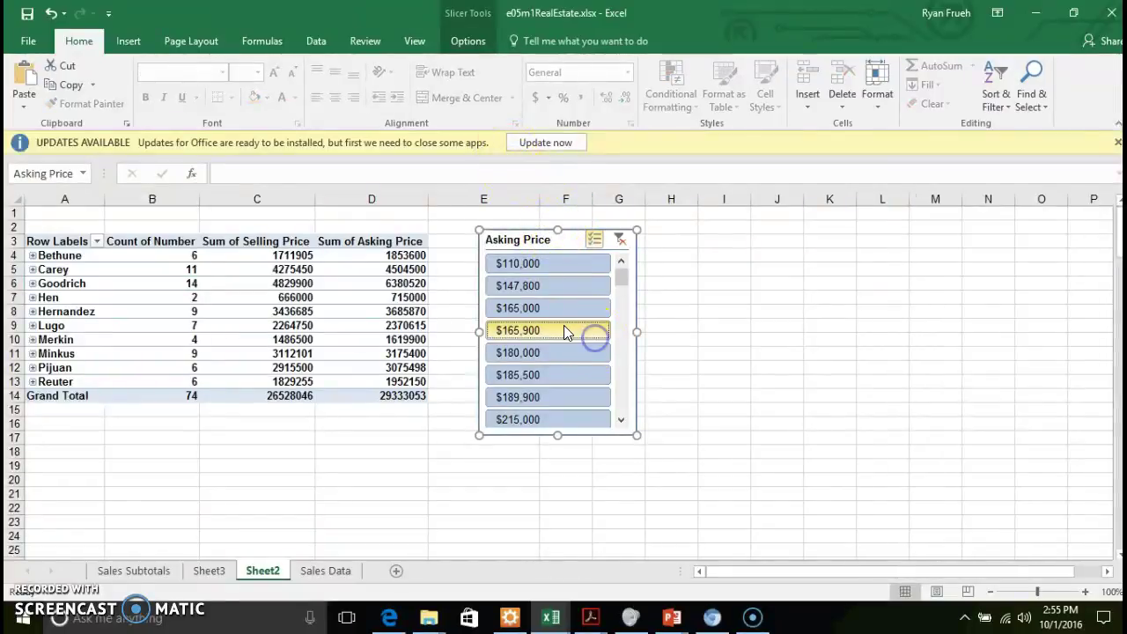
click(569, 326)
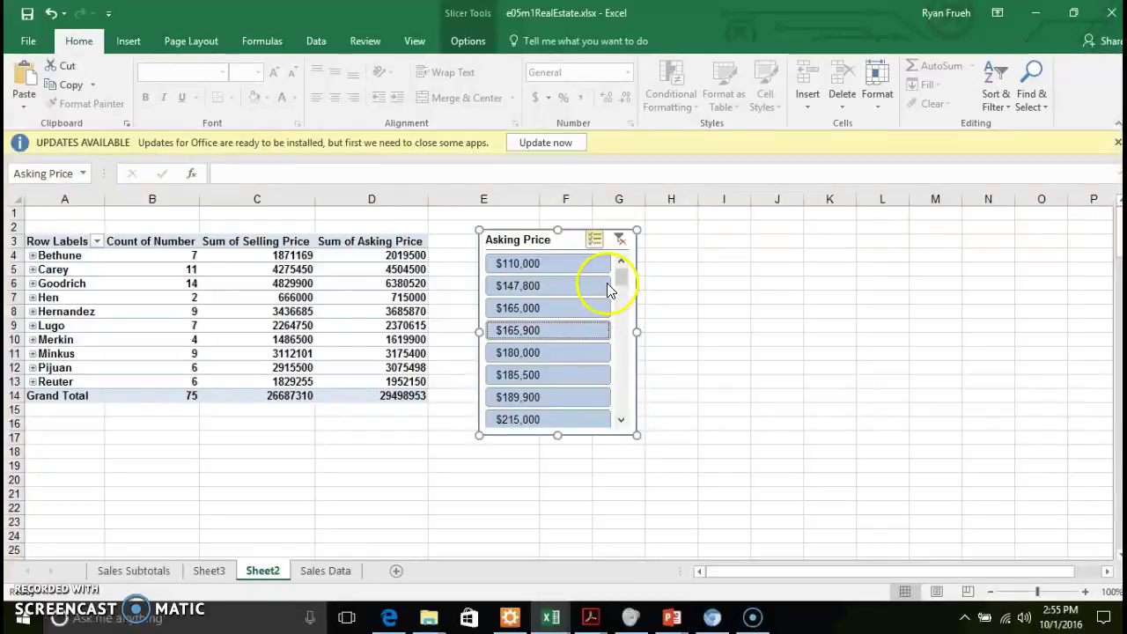
Examine the Asking Price slicer's name, header, sorting and filtering settings, and close them
right_click(575, 245)
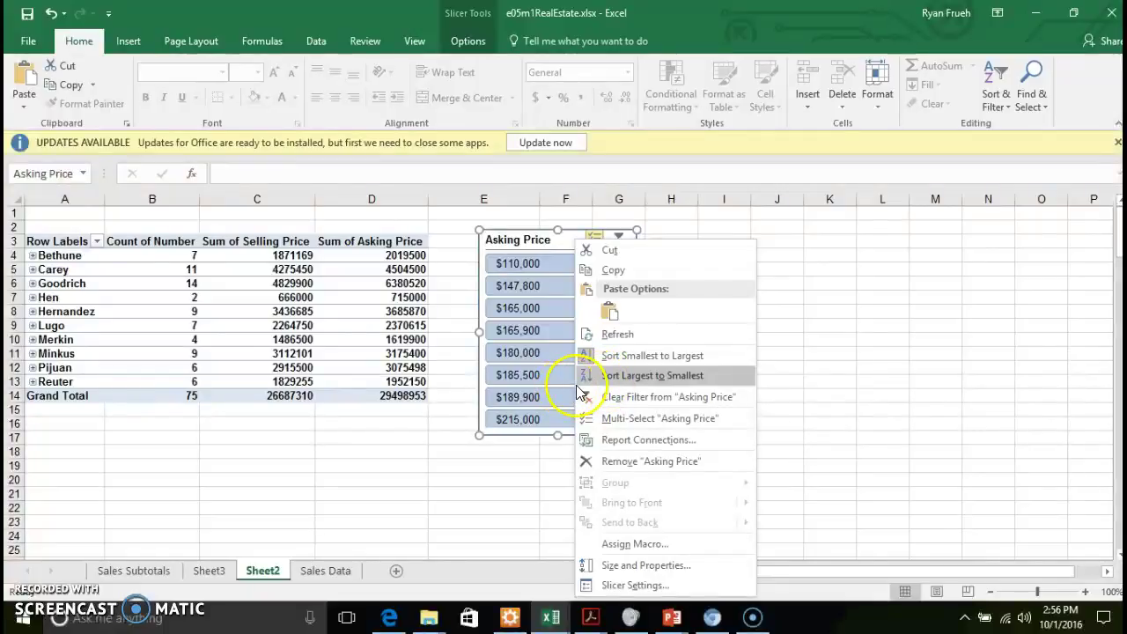
click(638, 532)
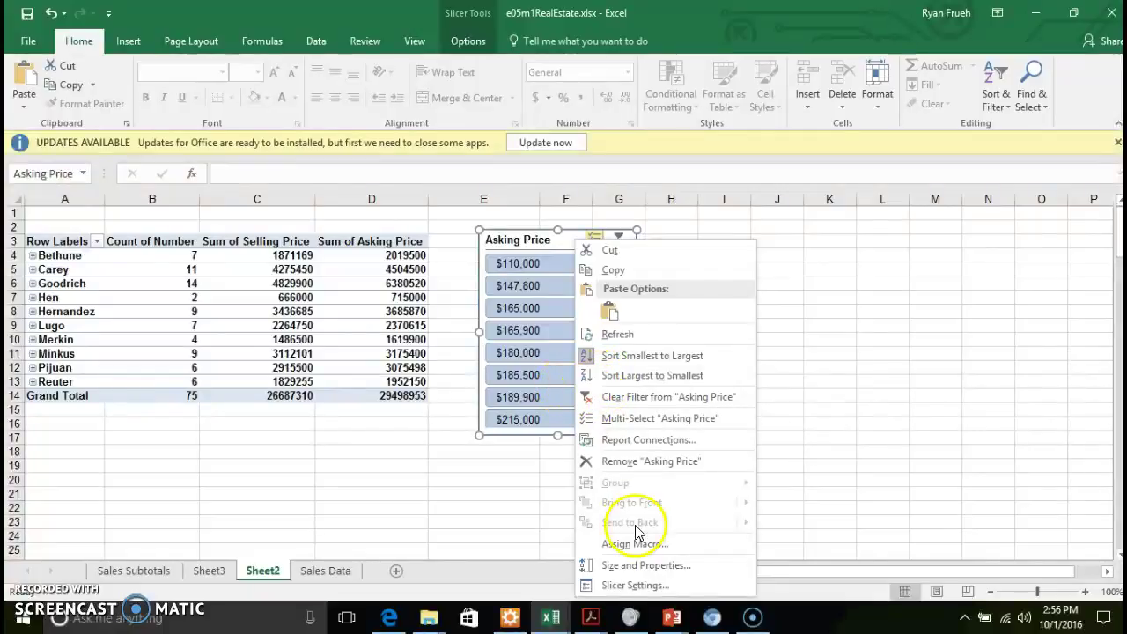
click(619, 587)
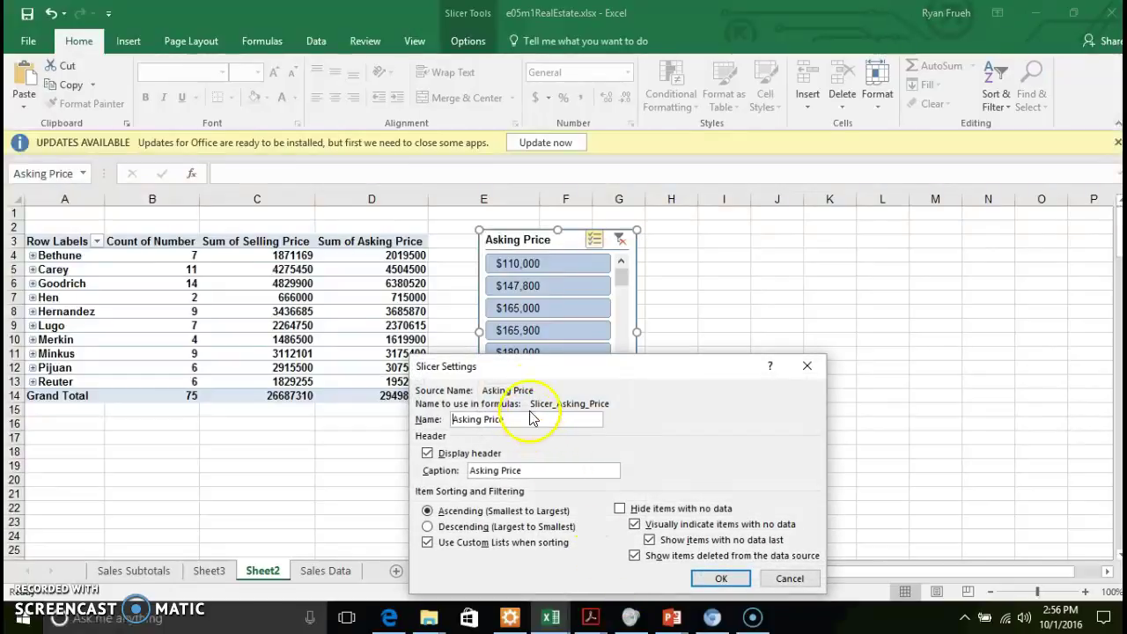
drag(554, 366, 575, 280)
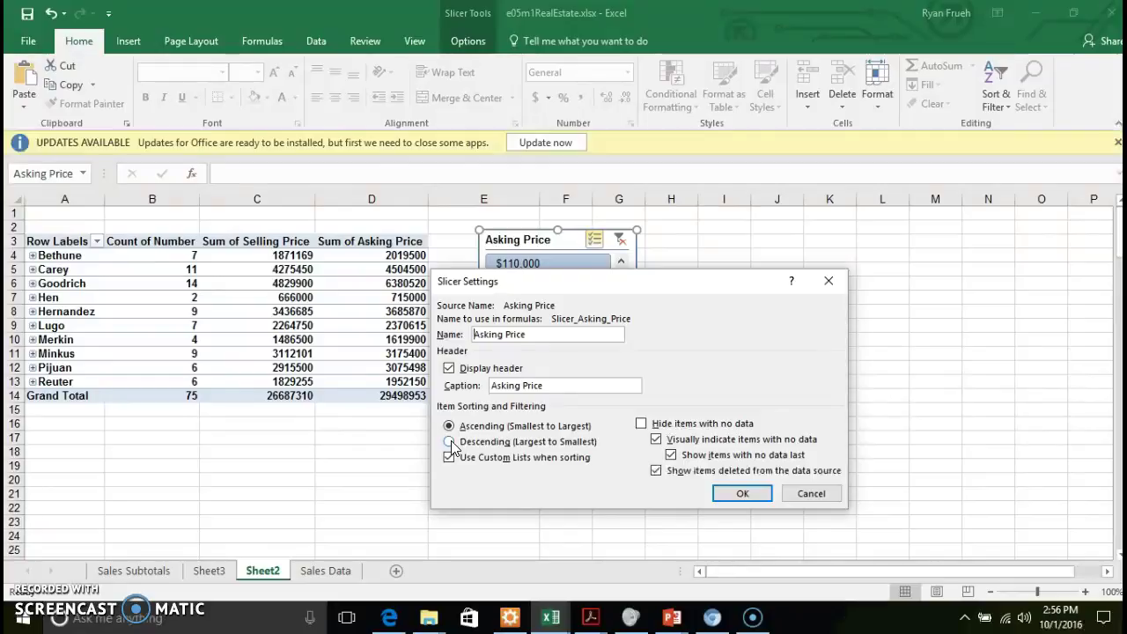
click(715, 499)
click(717, 495)
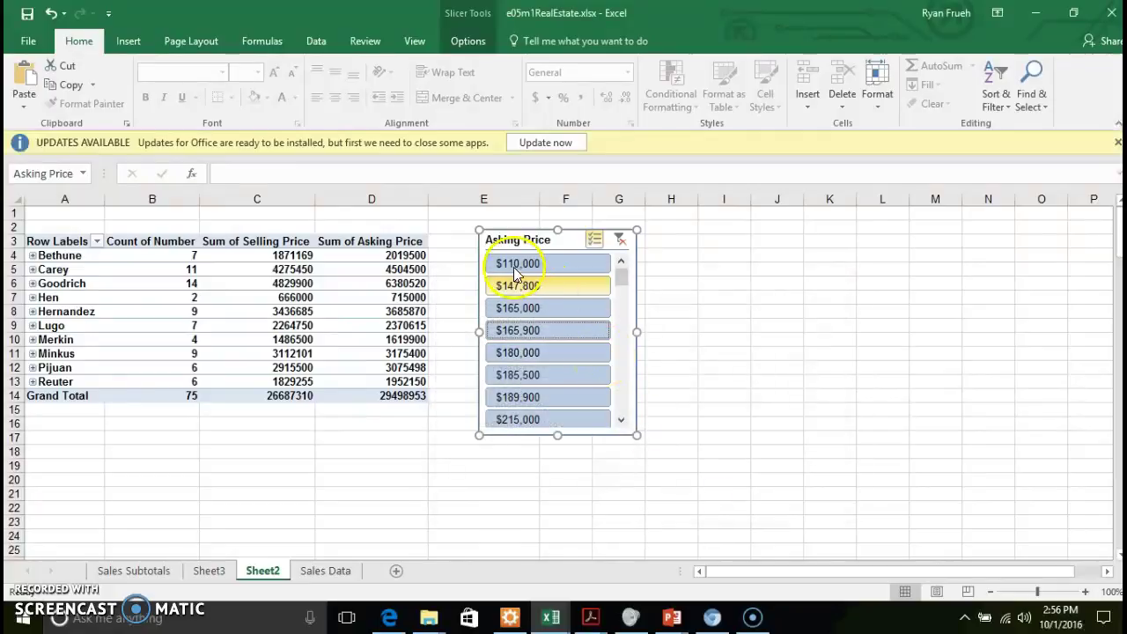
Clear the Asking Price slicer's filter and exclude only the $110,000 price, toggling $147,800 off and on along the way
click(514, 239)
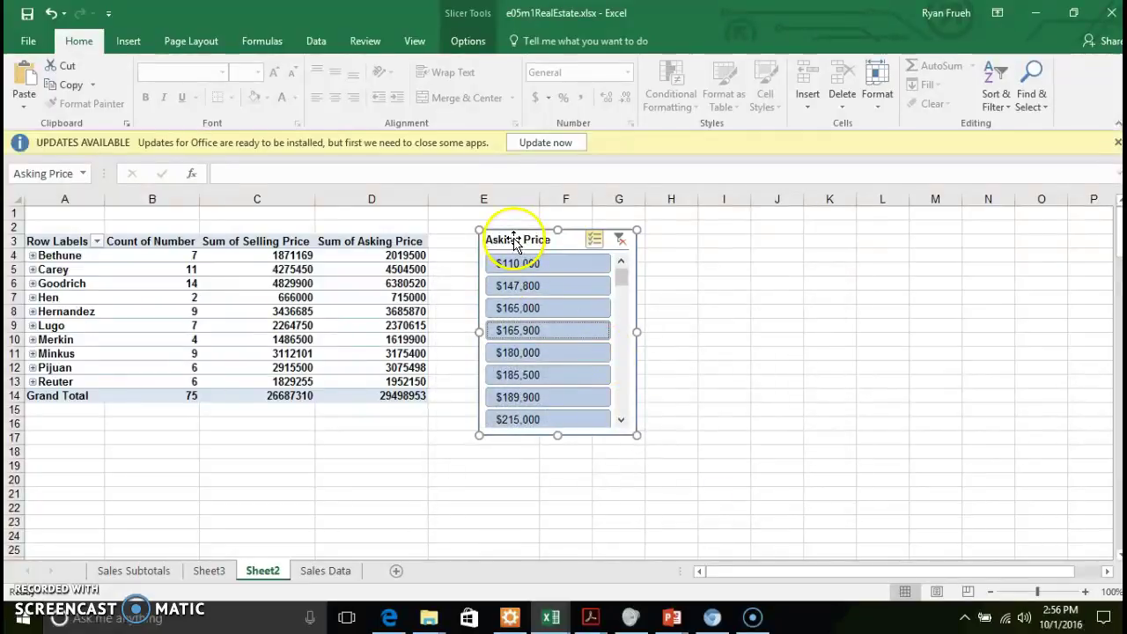
click(621, 242)
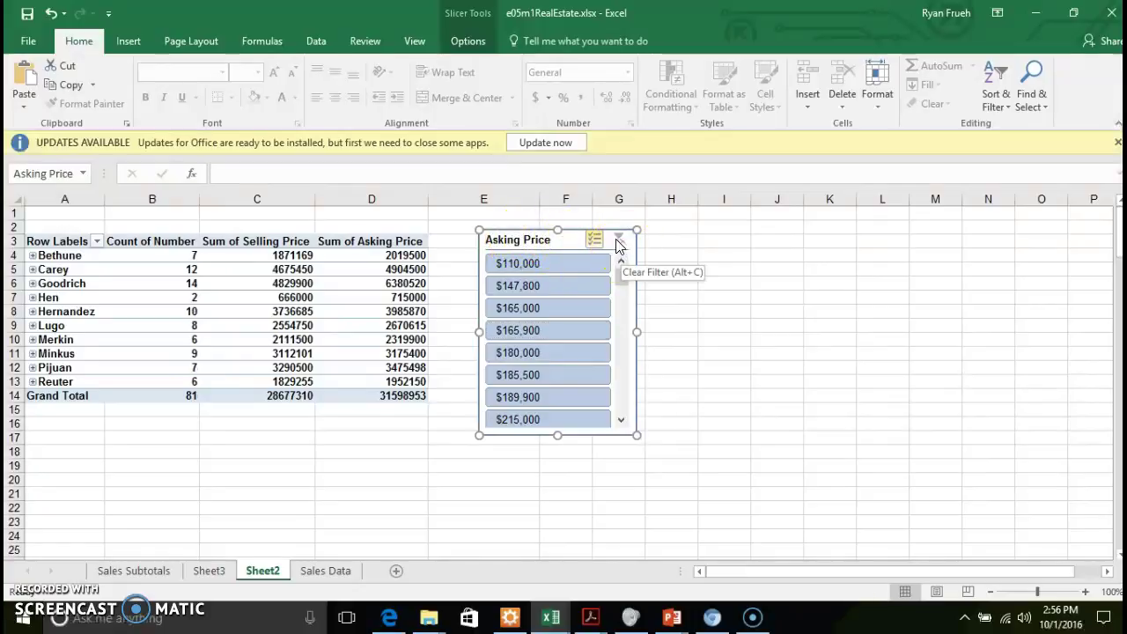
click(553, 278)
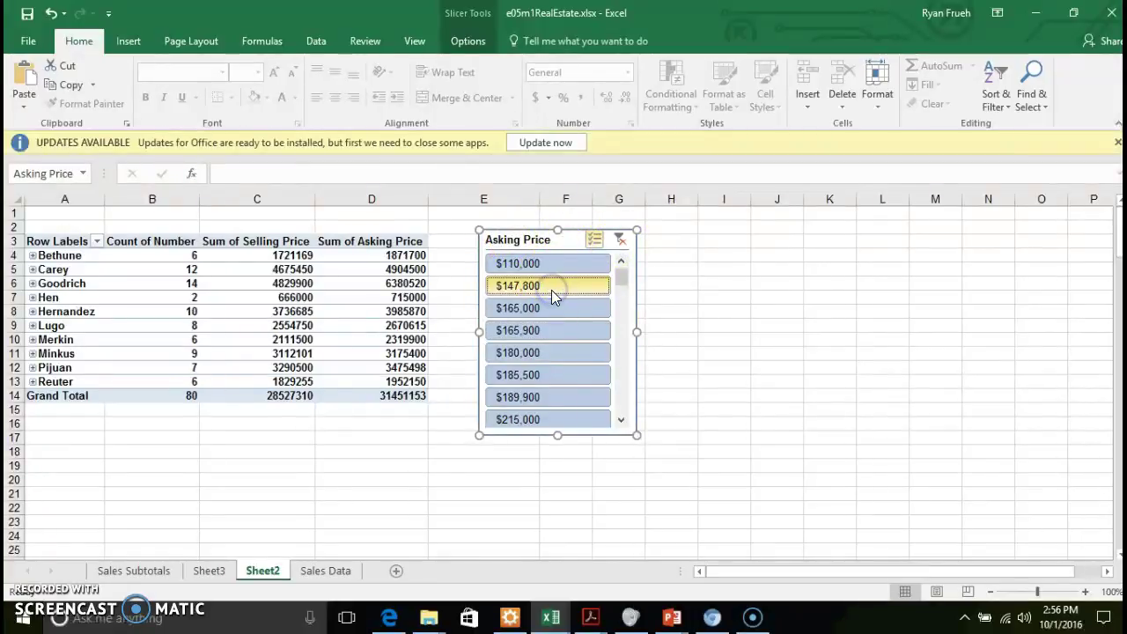
click(552, 289)
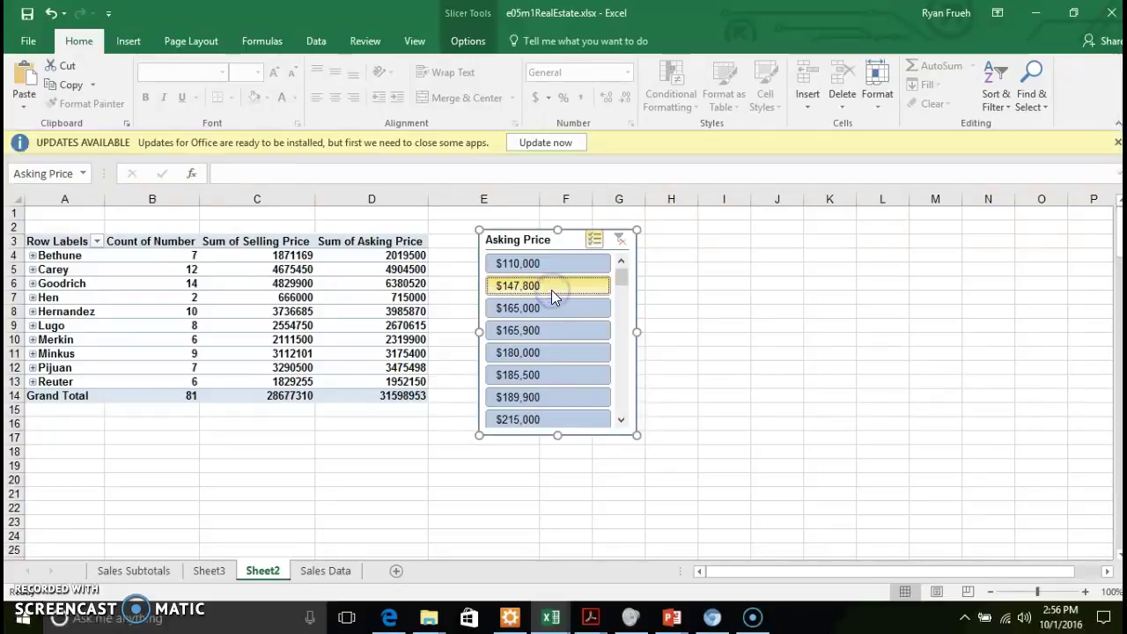
click(561, 267)
click(561, 267)
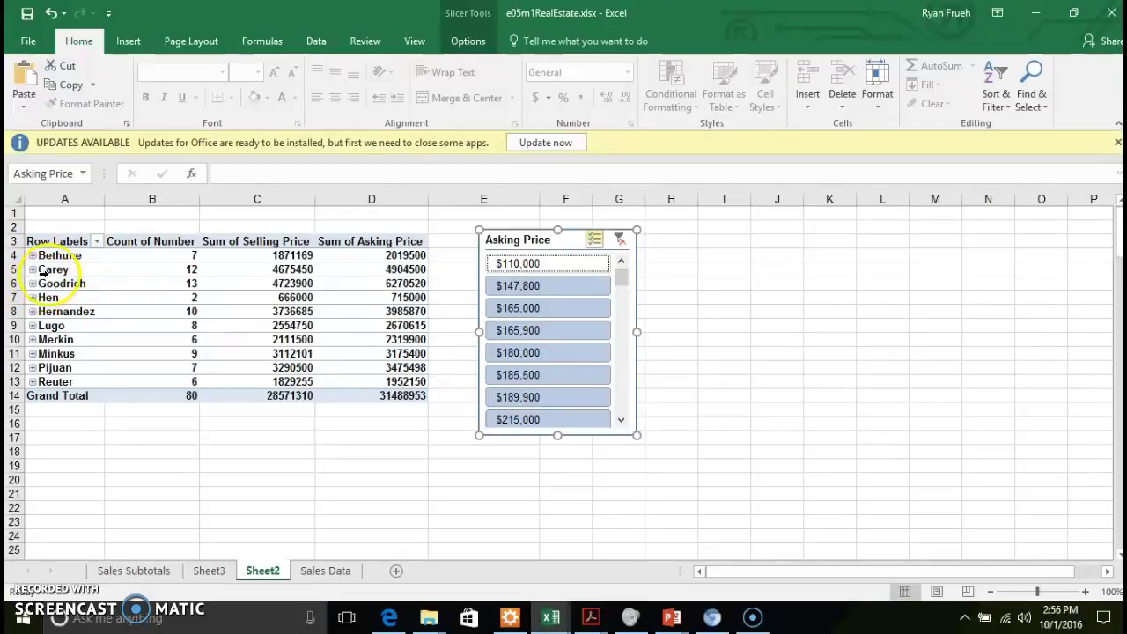
Remove the Asking Price slicer from the worksheet
right_click(554, 248)
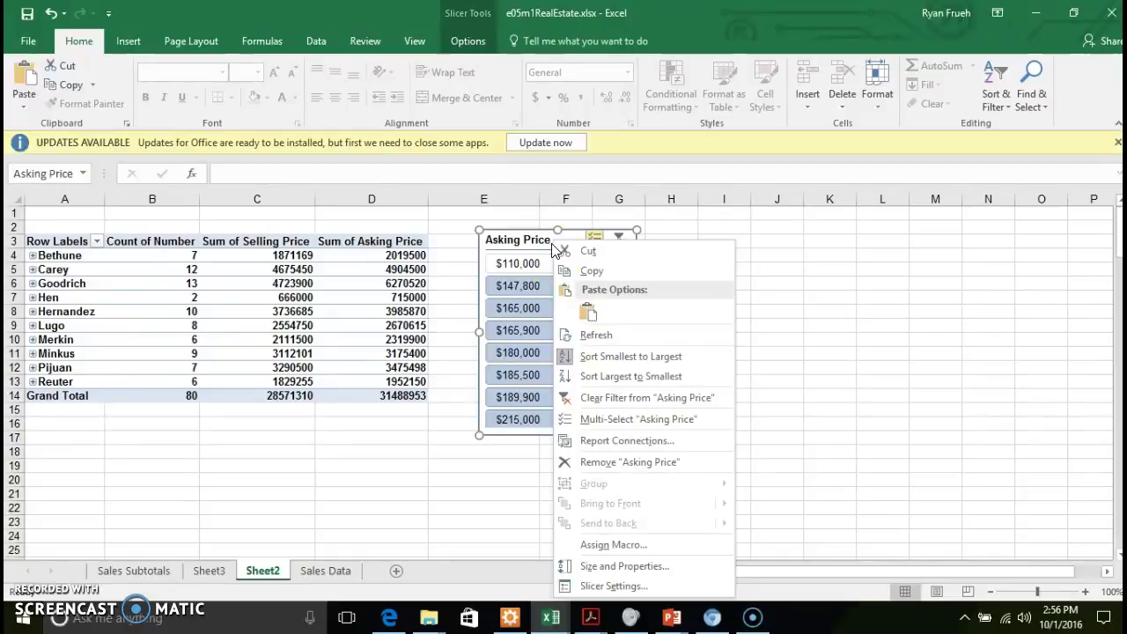
click(611, 465)
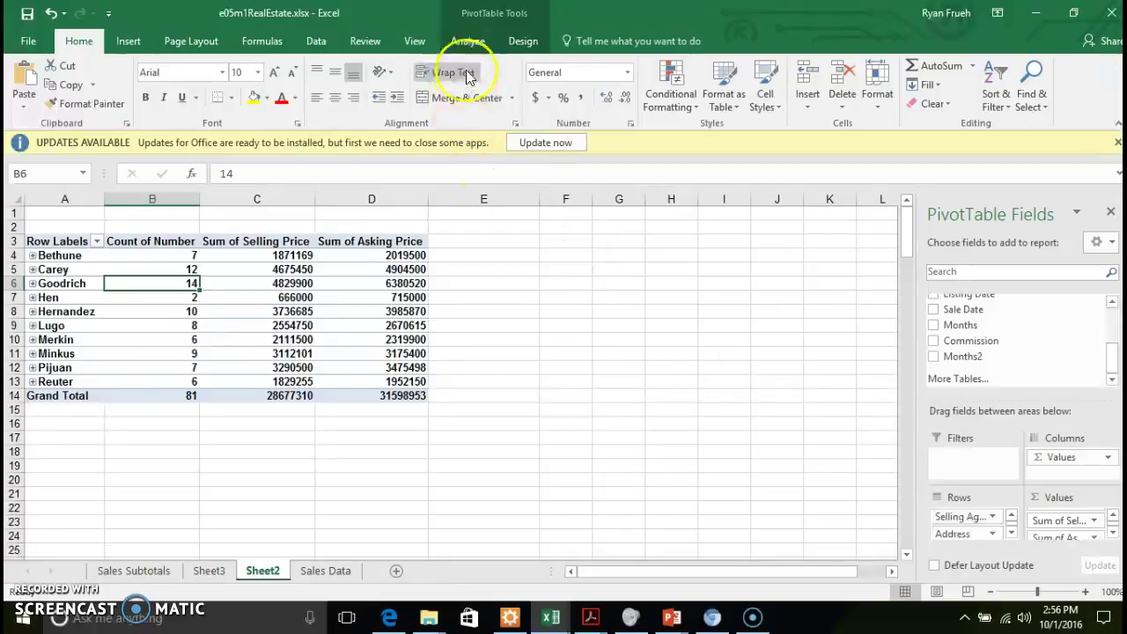
Insert a timeline for the Sale Date field into the PivotTable
click(466, 39)
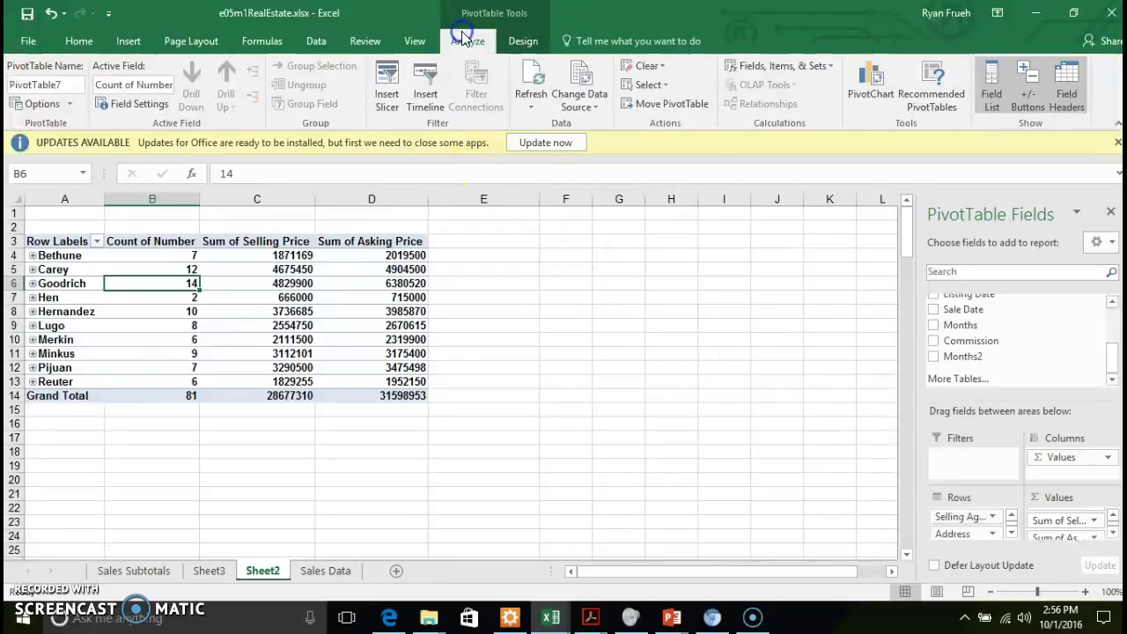
click(425, 77)
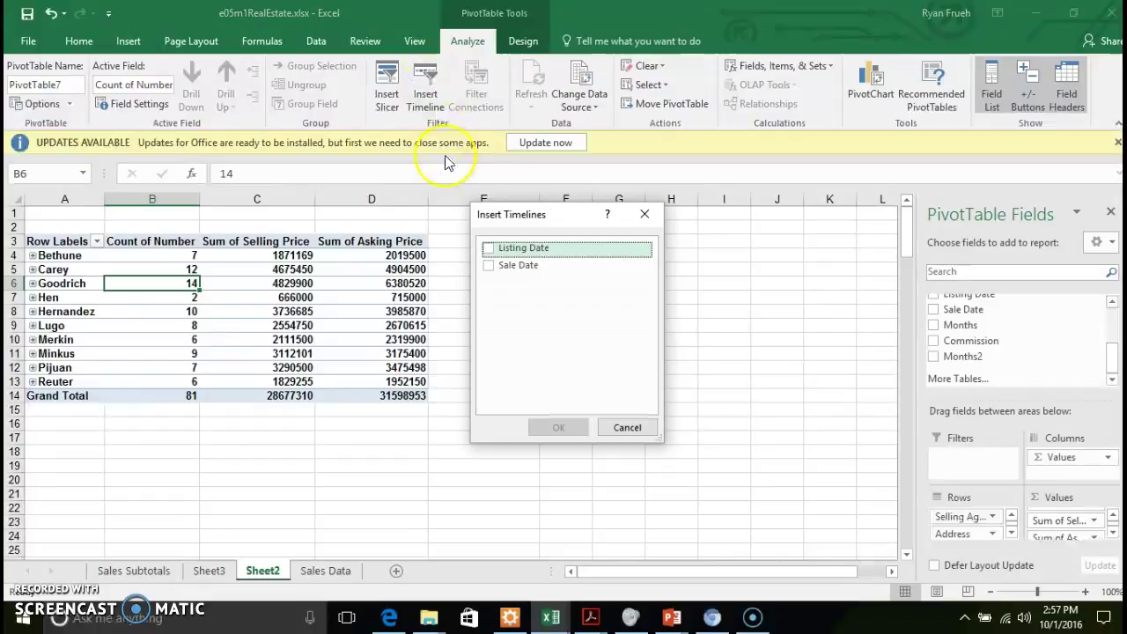
click(488, 265)
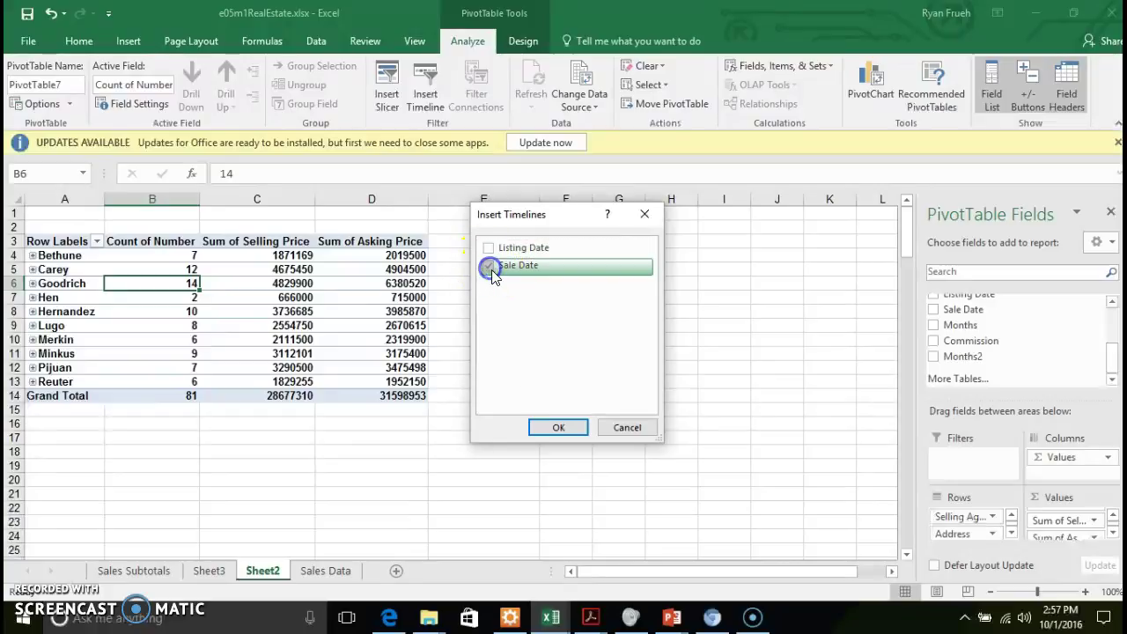
click(560, 429)
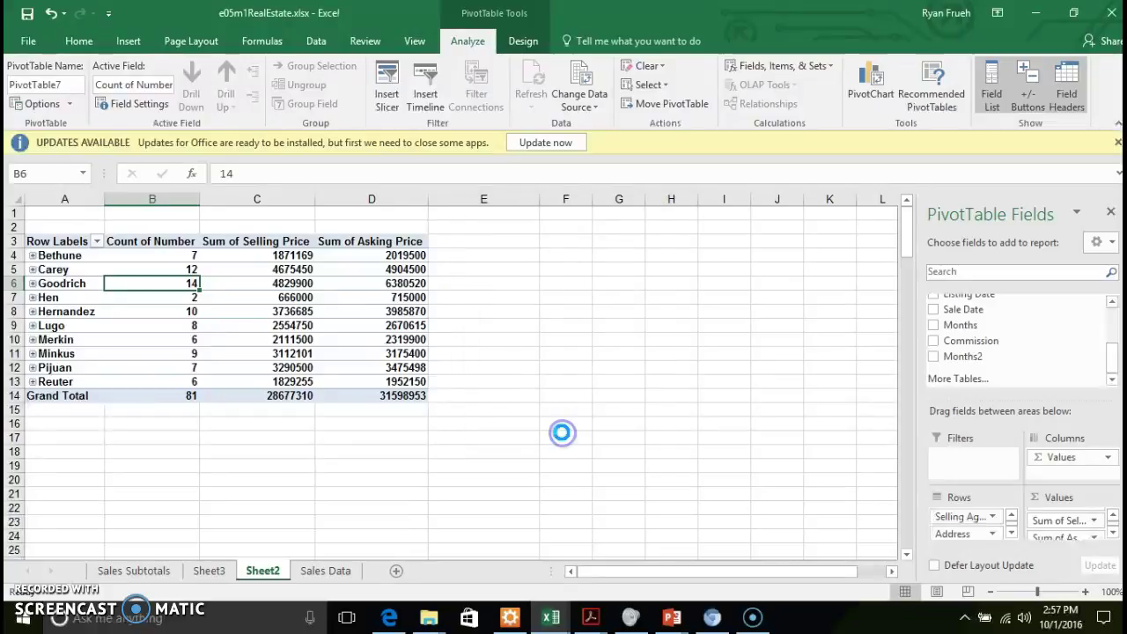
Filter the PivotTable to July 2018 with the Sale Date timeline and examine the selling and asking prices
drag(541, 422, 380, 420)
click(378, 409)
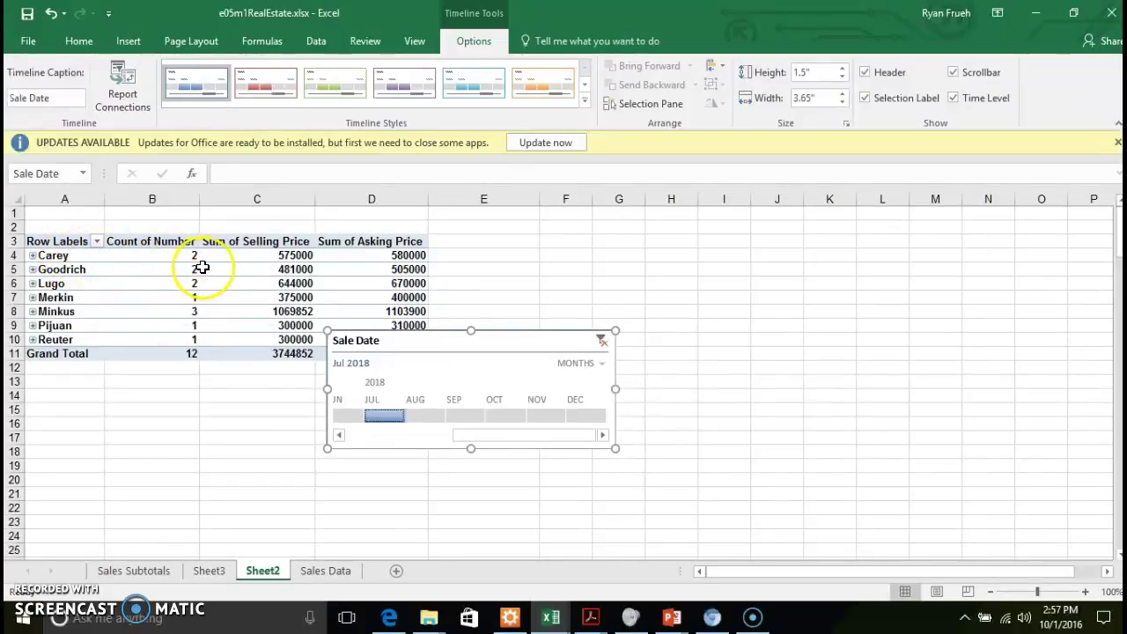
mouse_move(284, 257)
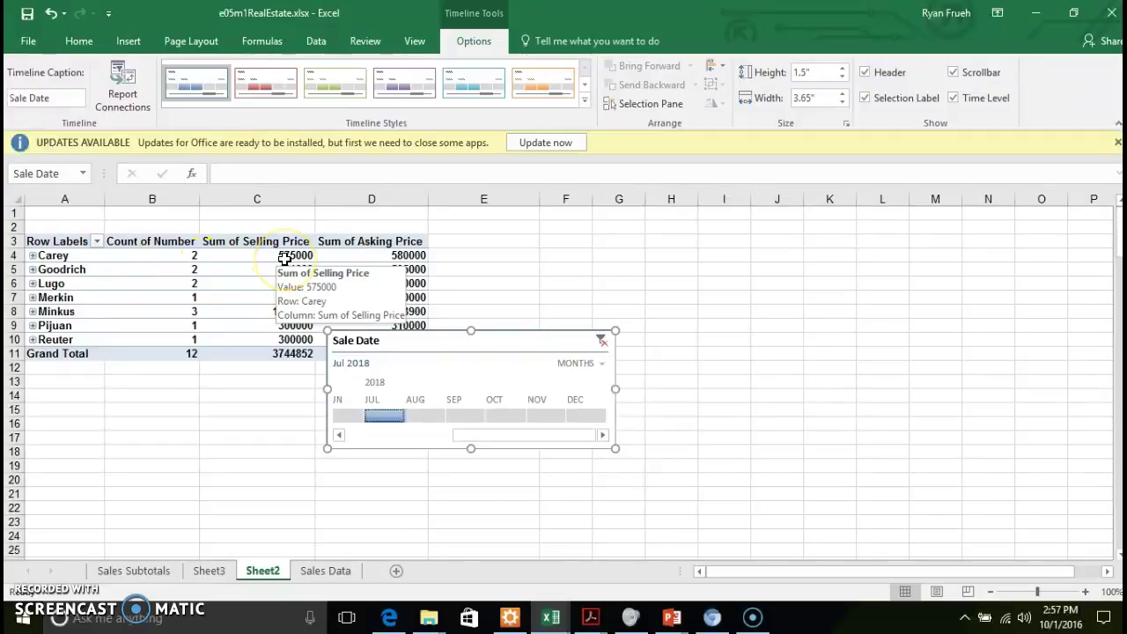
mouse_move(361, 254)
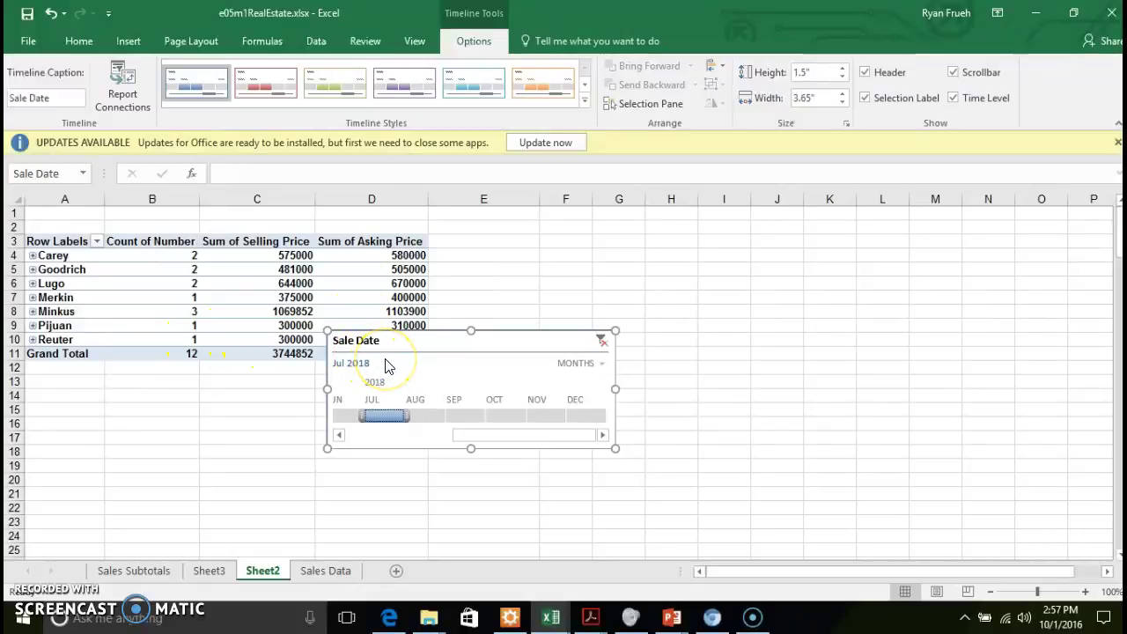
Clear the Sale Date timeline's filter and remove the timeline from the worksheet
click(601, 340)
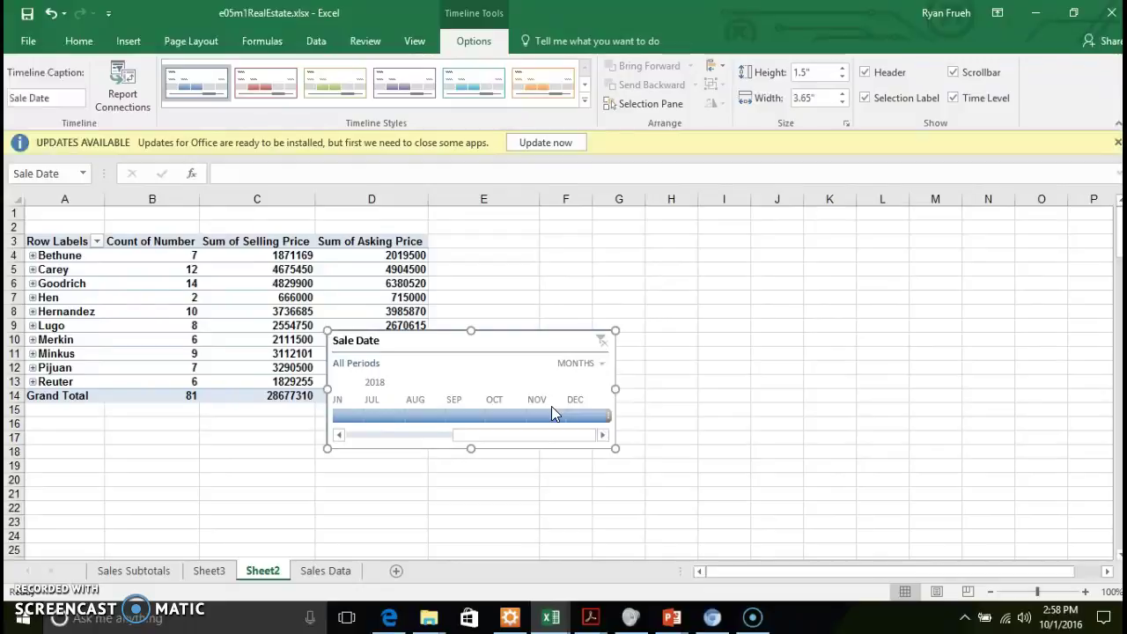
click(457, 349)
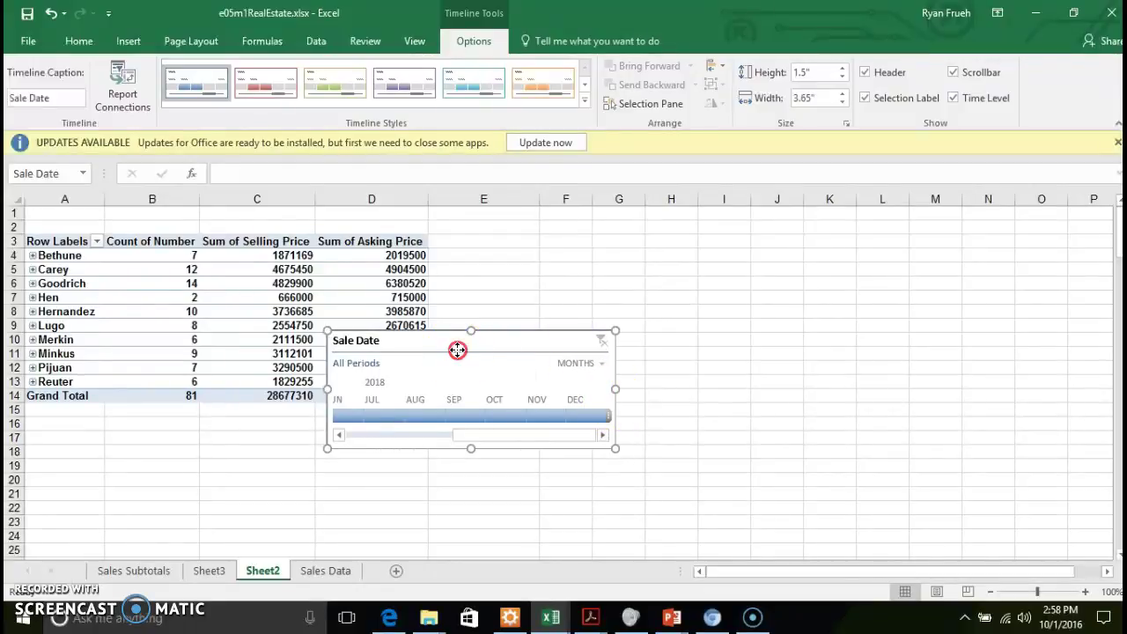
right_click(457, 350)
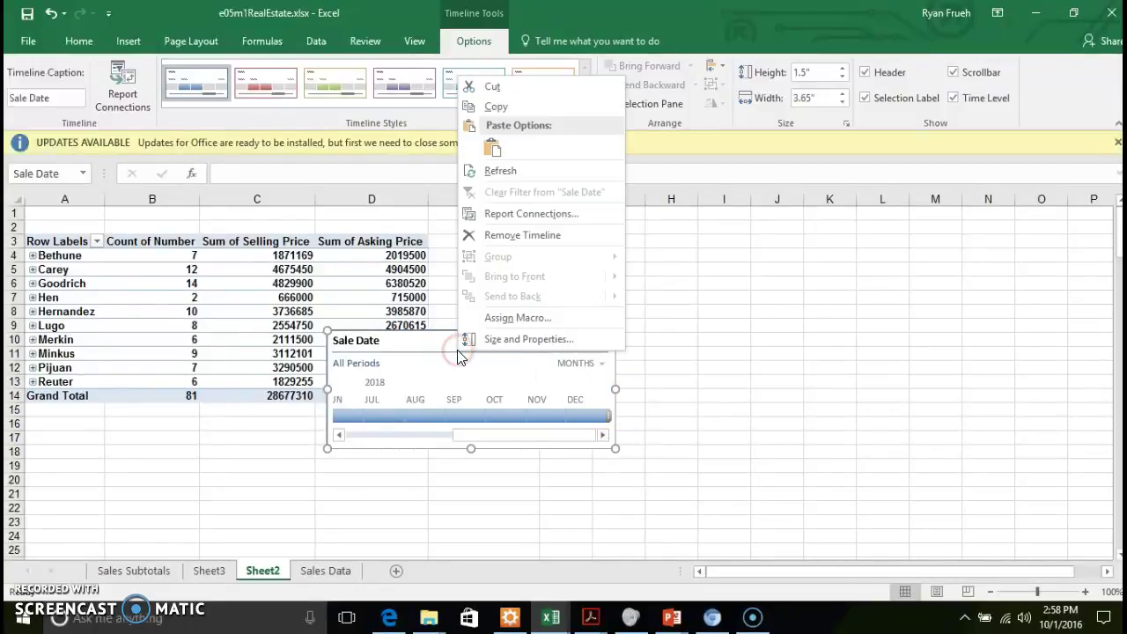
click(517, 238)
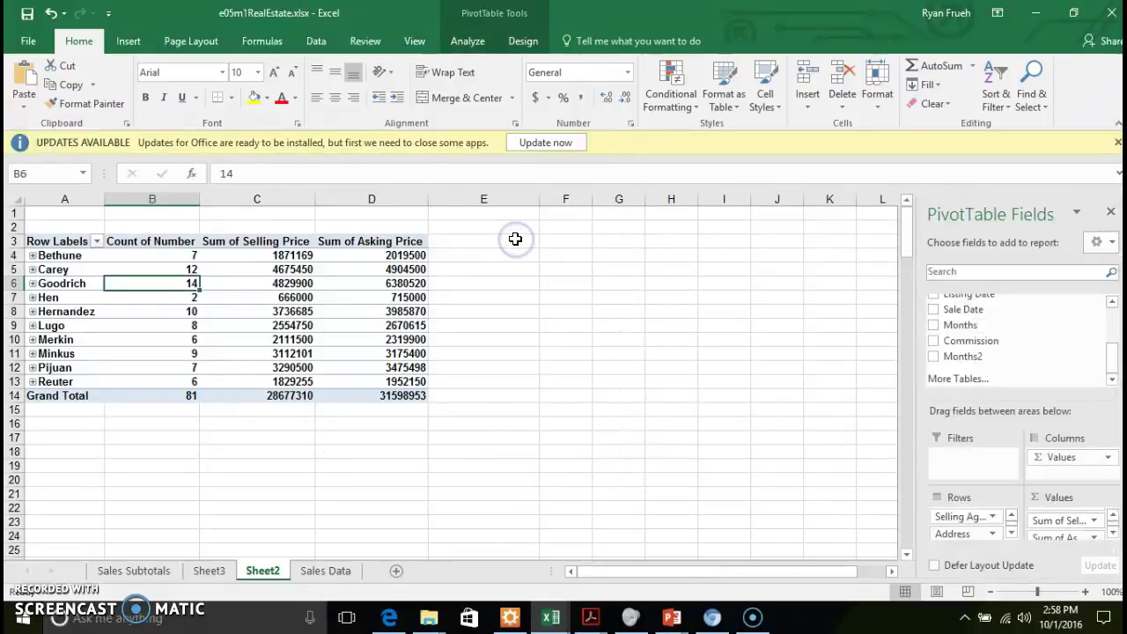
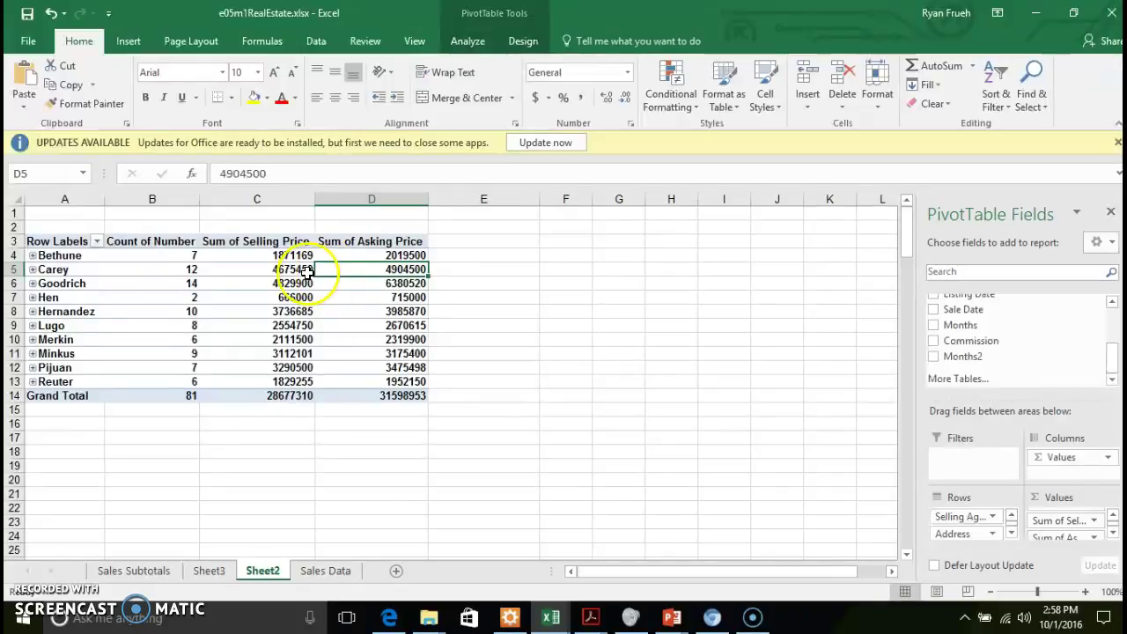
Begin a new calculated field for the PivotTable and name it "Commission total"
mouse_move(307, 271)
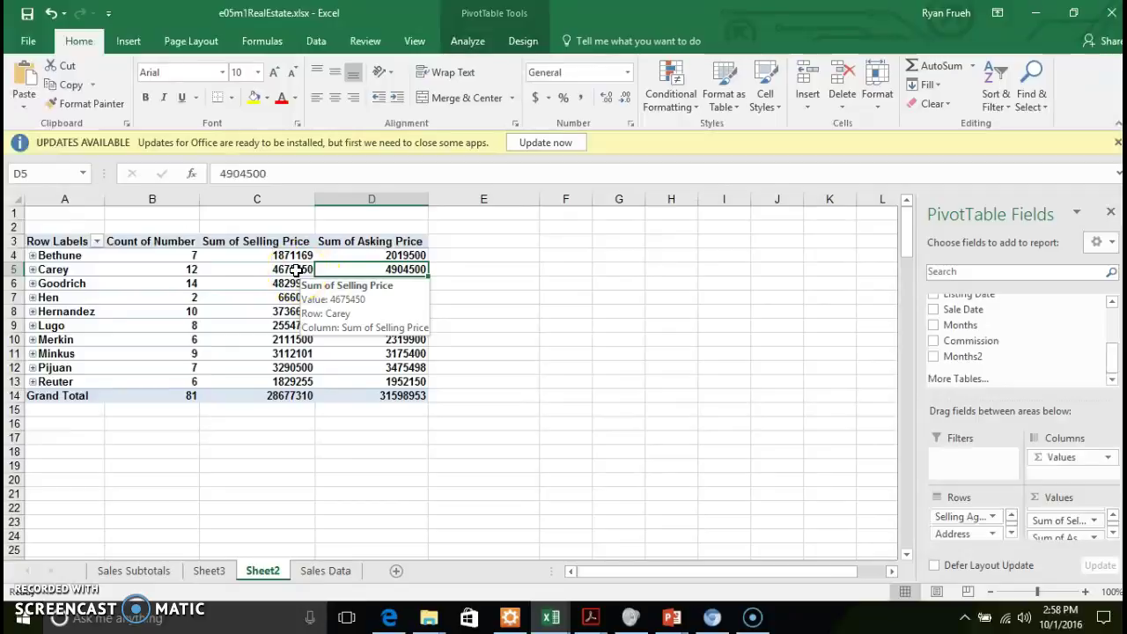
click(296, 270)
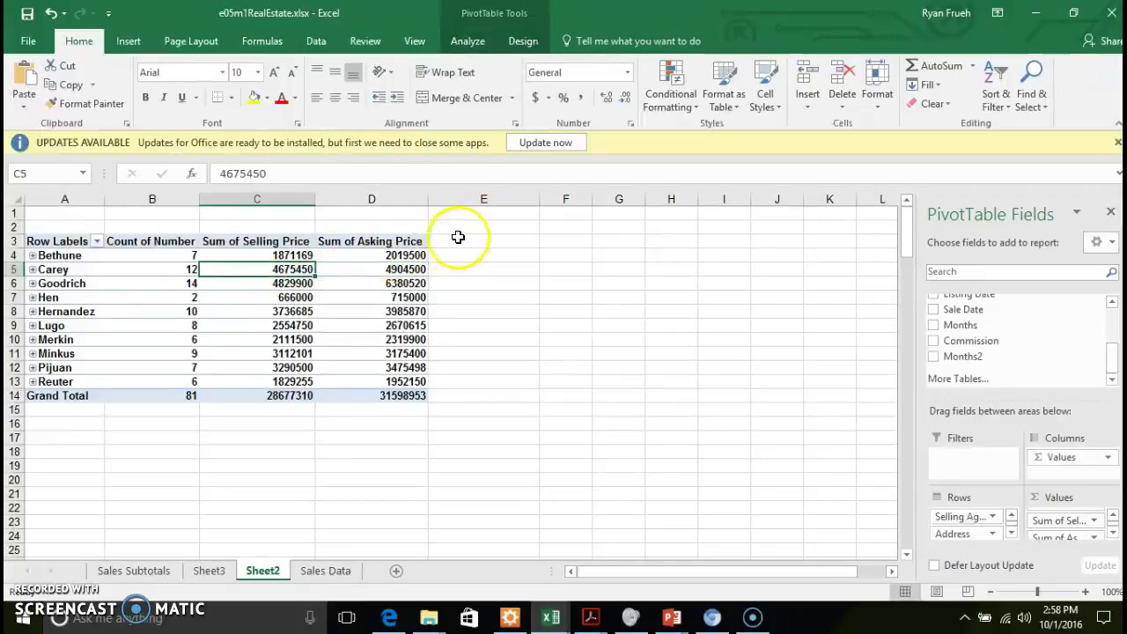
click(465, 44)
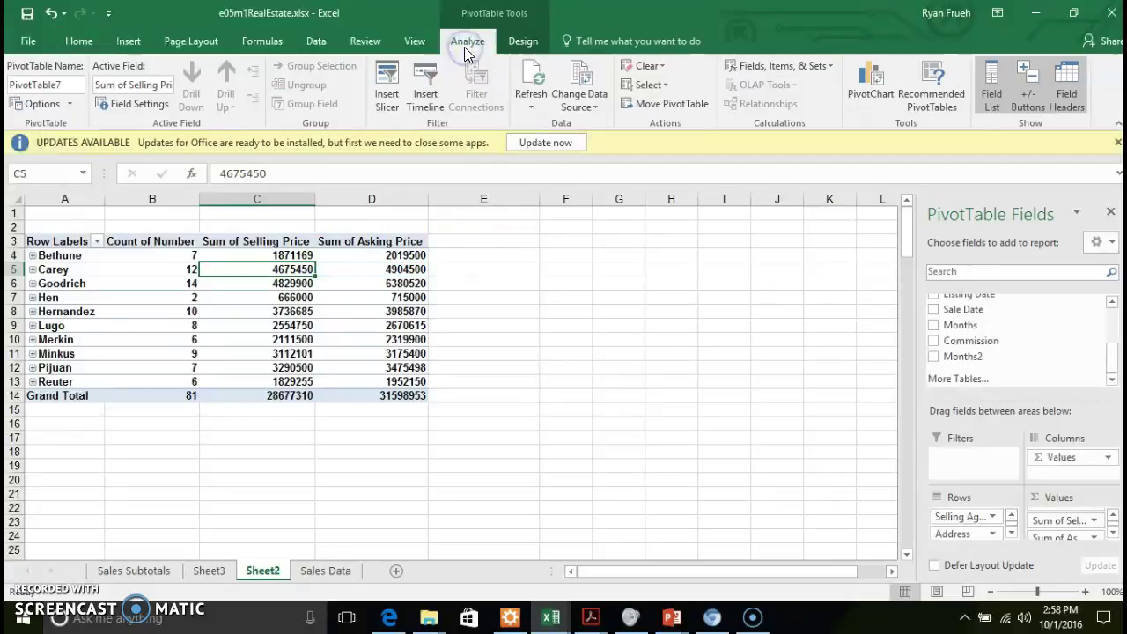
click(790, 69)
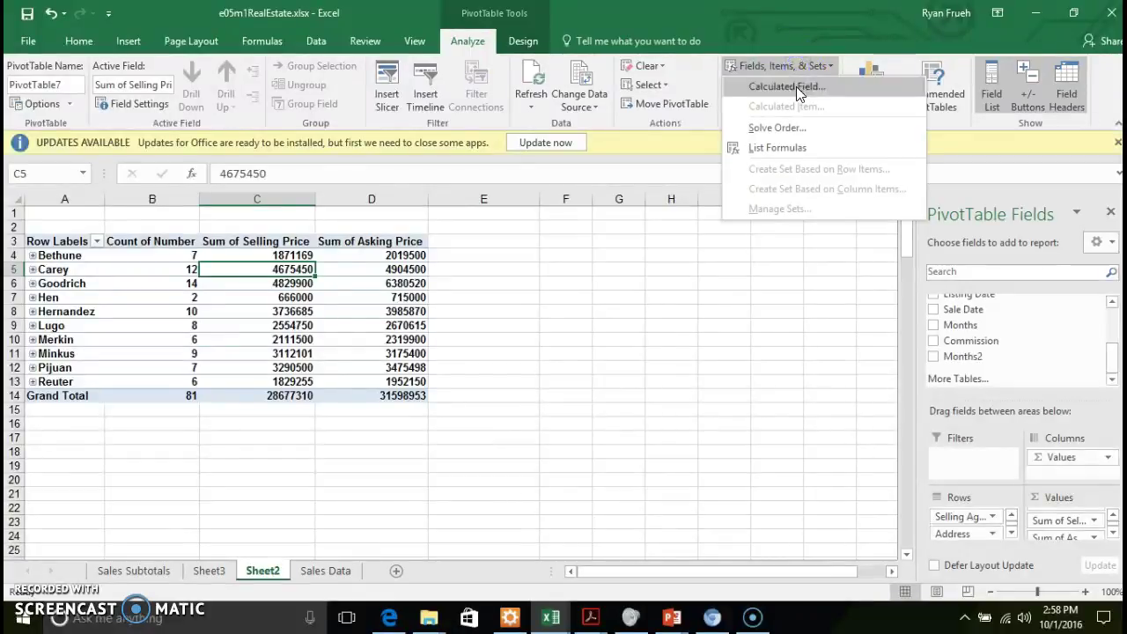
click(796, 86)
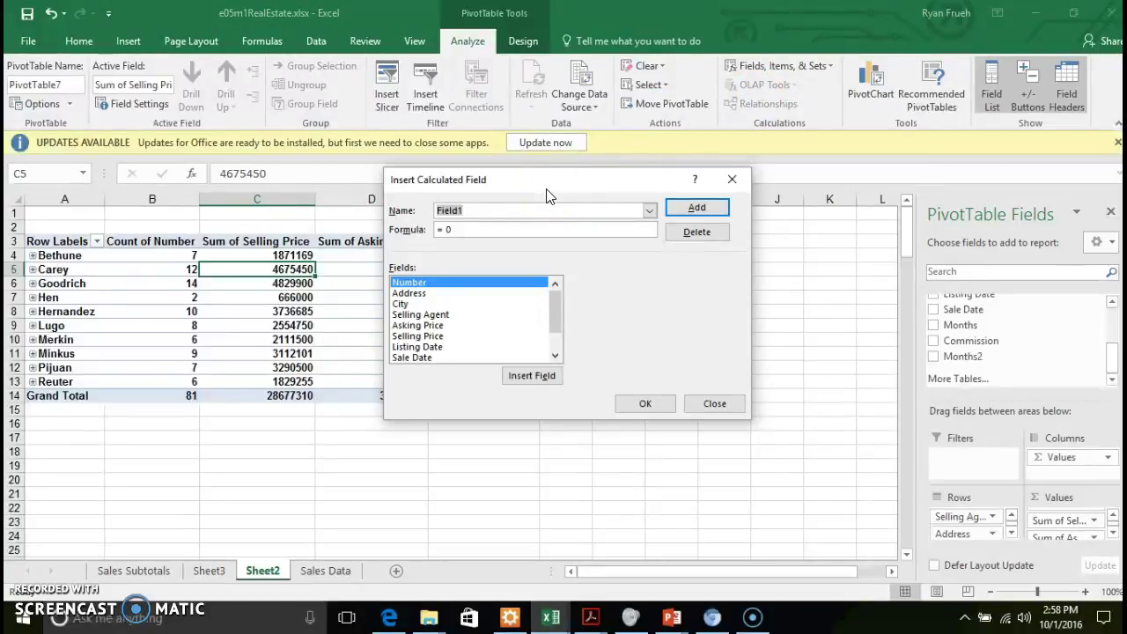
text(Comm)
text(ission F)
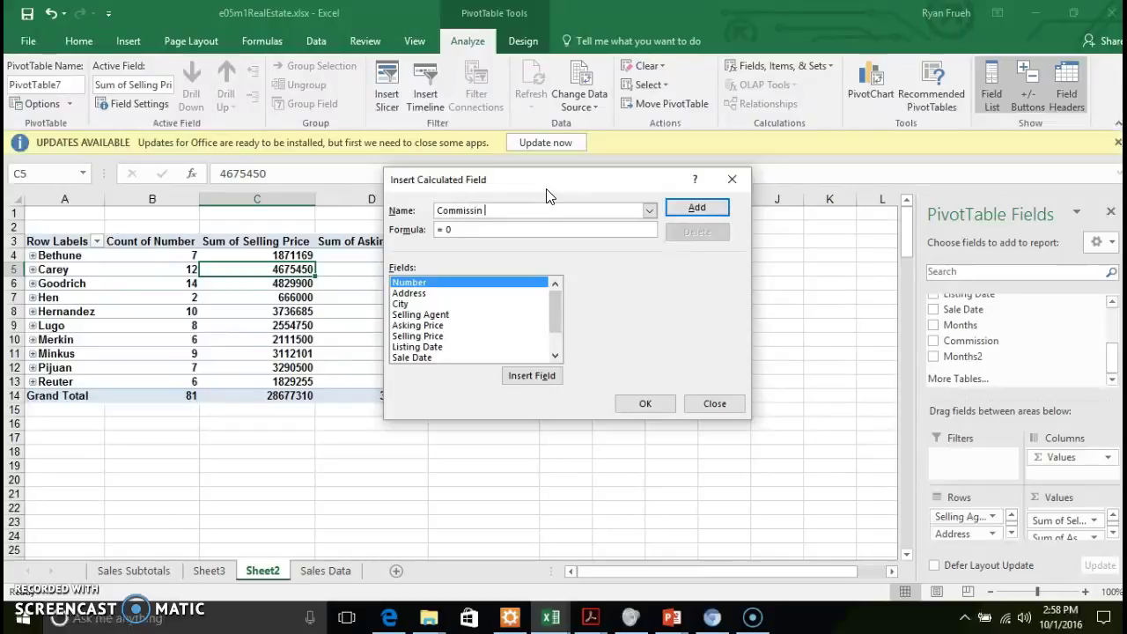
key(BackSpace)
key(BackSpace)
key(BackSpace)
key(BackSpace)
text(on total)
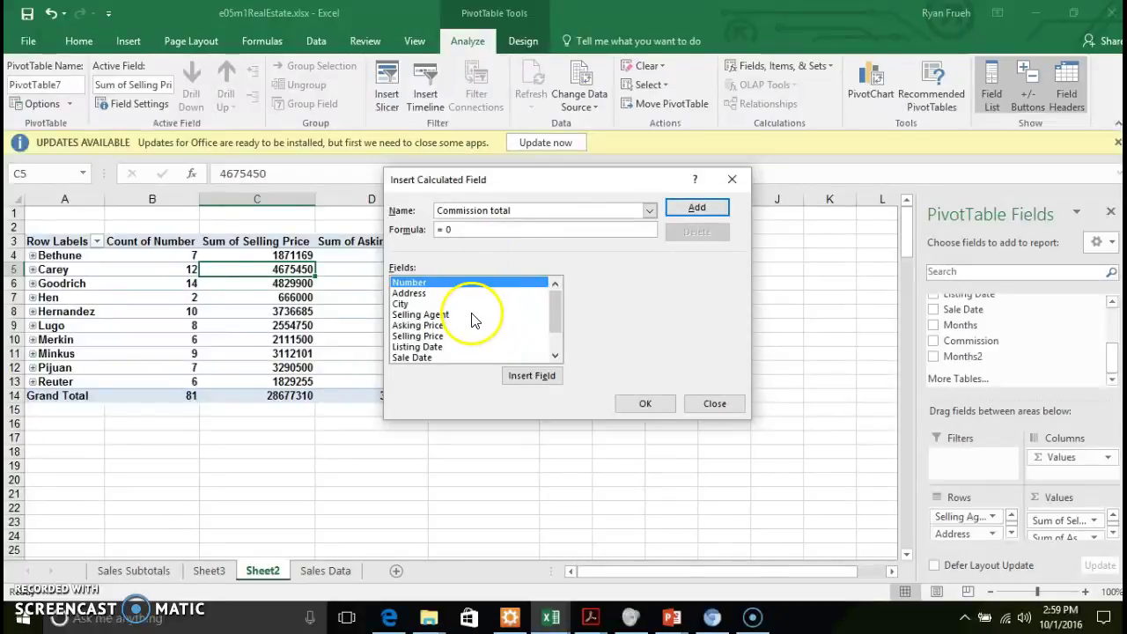
Set the calculated field's formula to ='Selling Price' * .05 and add the field to the PivotTable
click(445, 229)
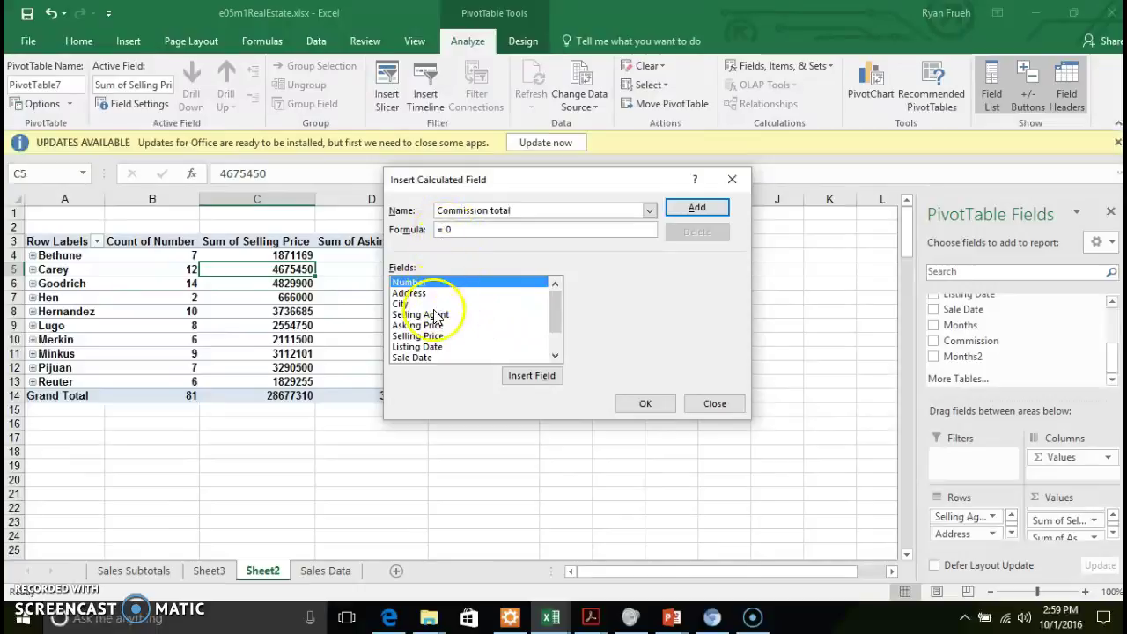
click(432, 339)
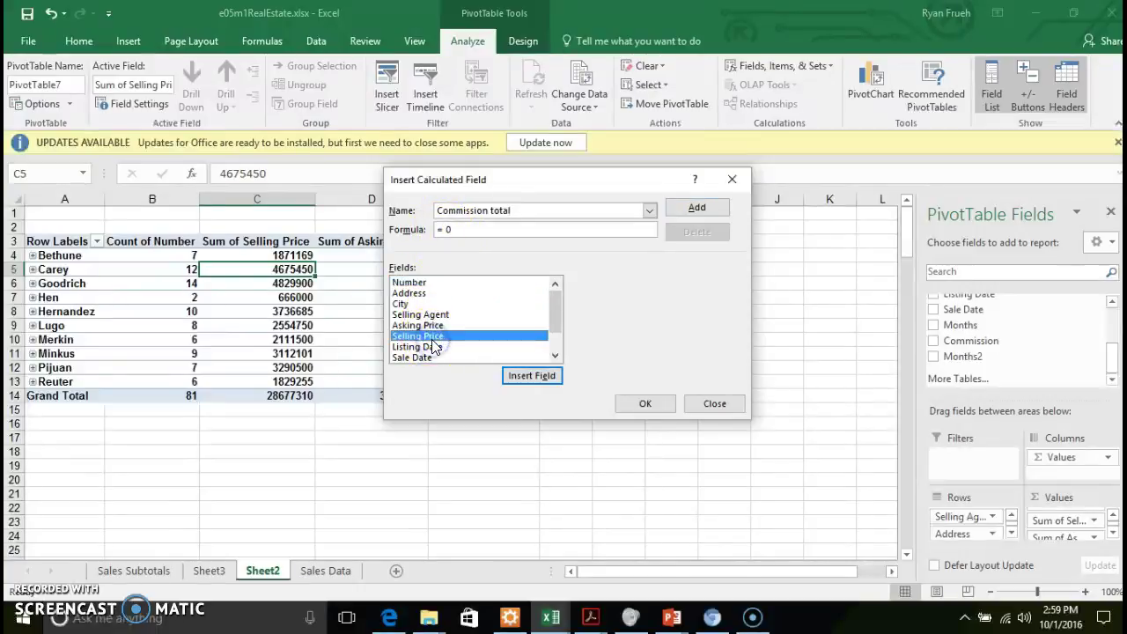
click(517, 377)
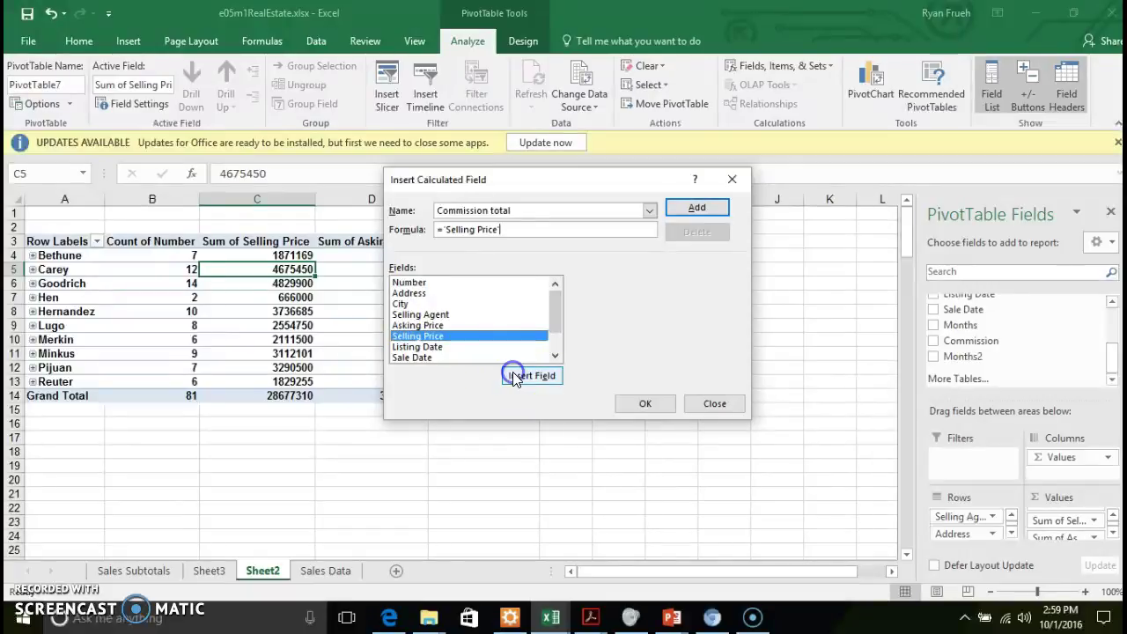
text(*)
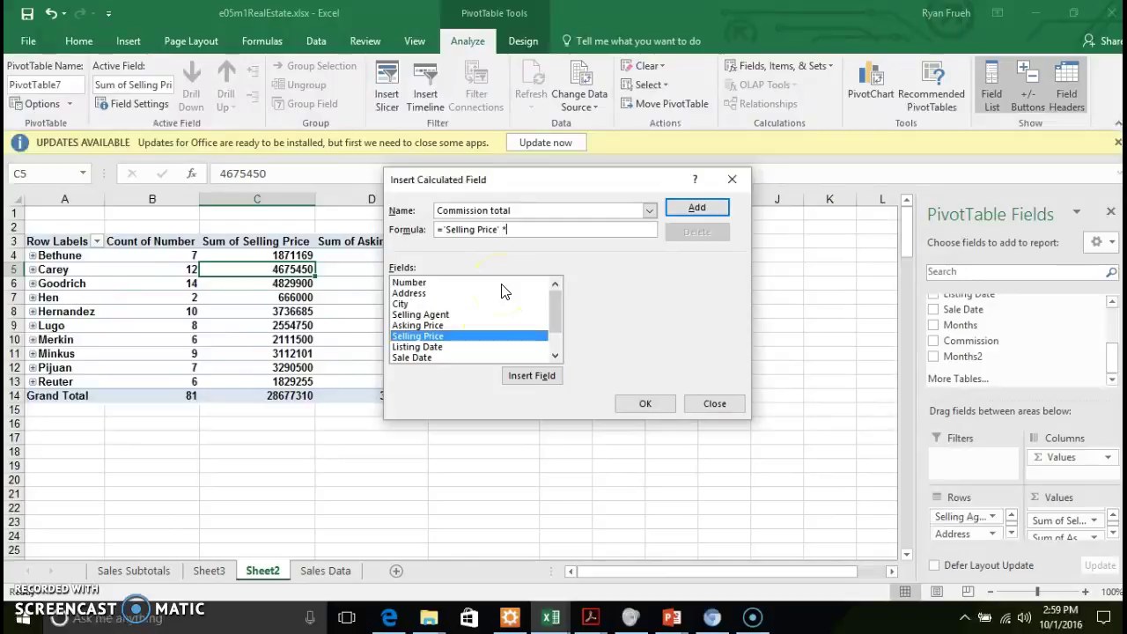
text( .05)
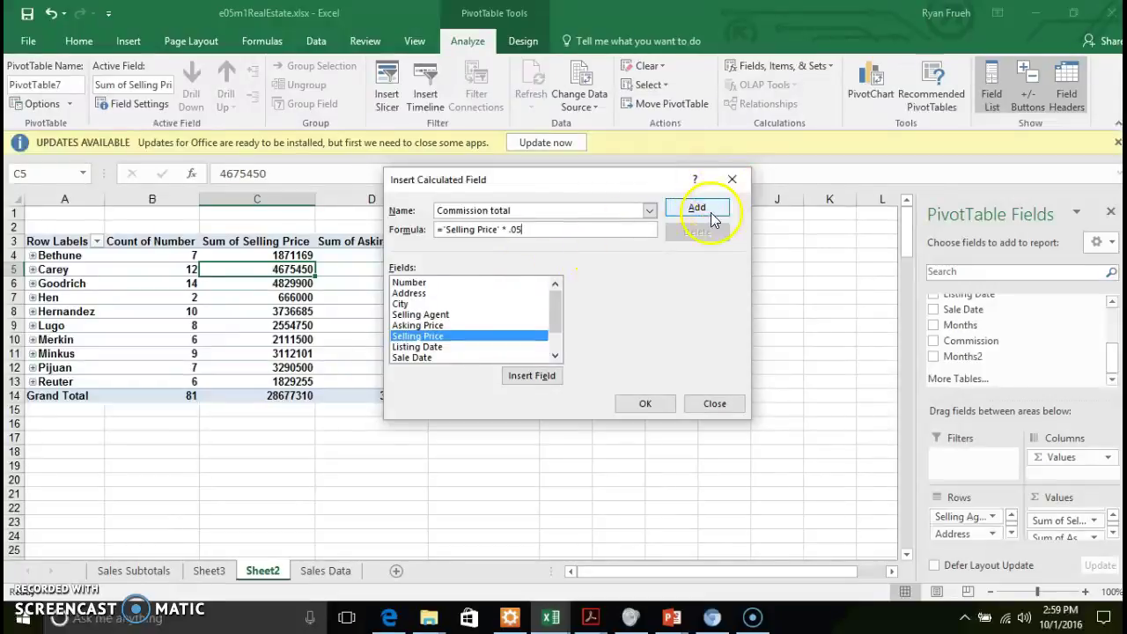
click(644, 407)
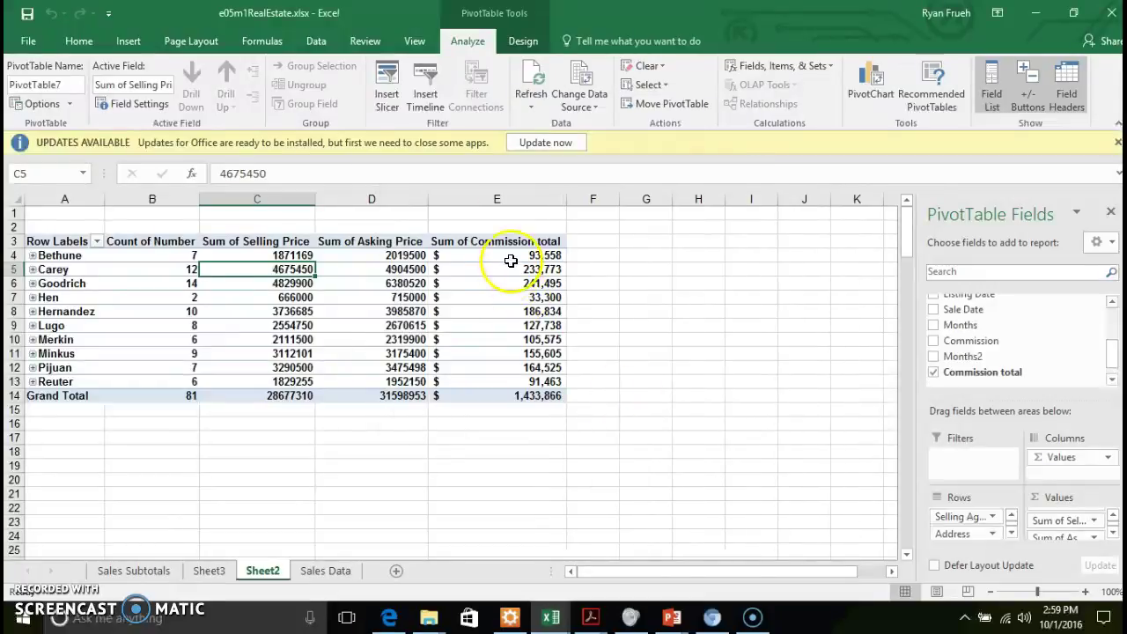
Expand the first agent's group and examine the commission totals and asking prices of its individual addresses
click(31, 255)
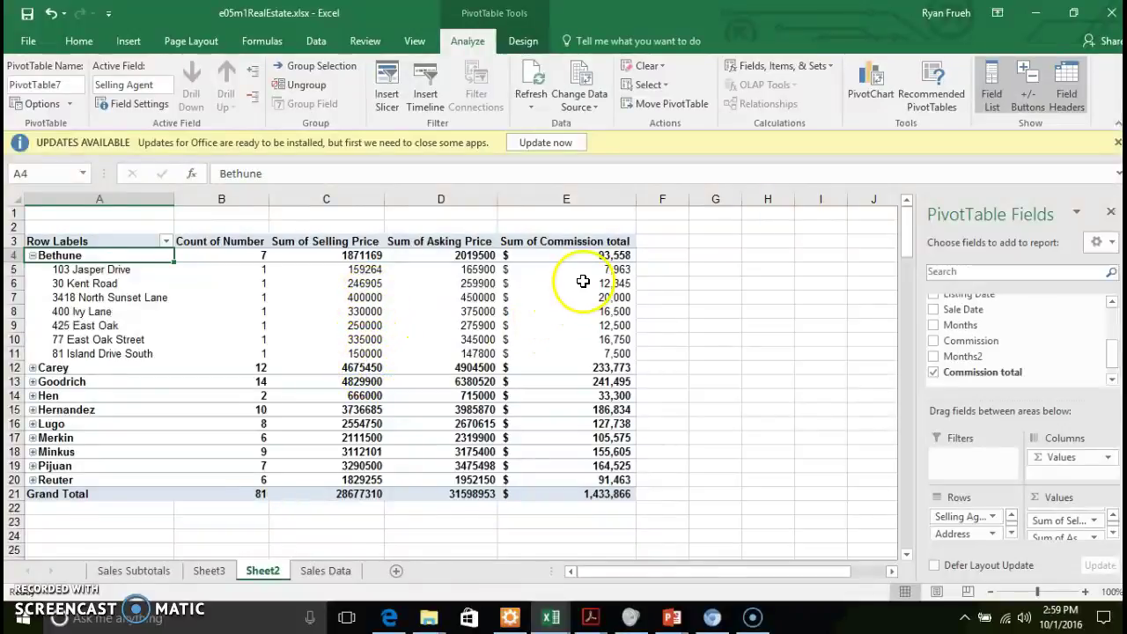
mouse_move(595, 257)
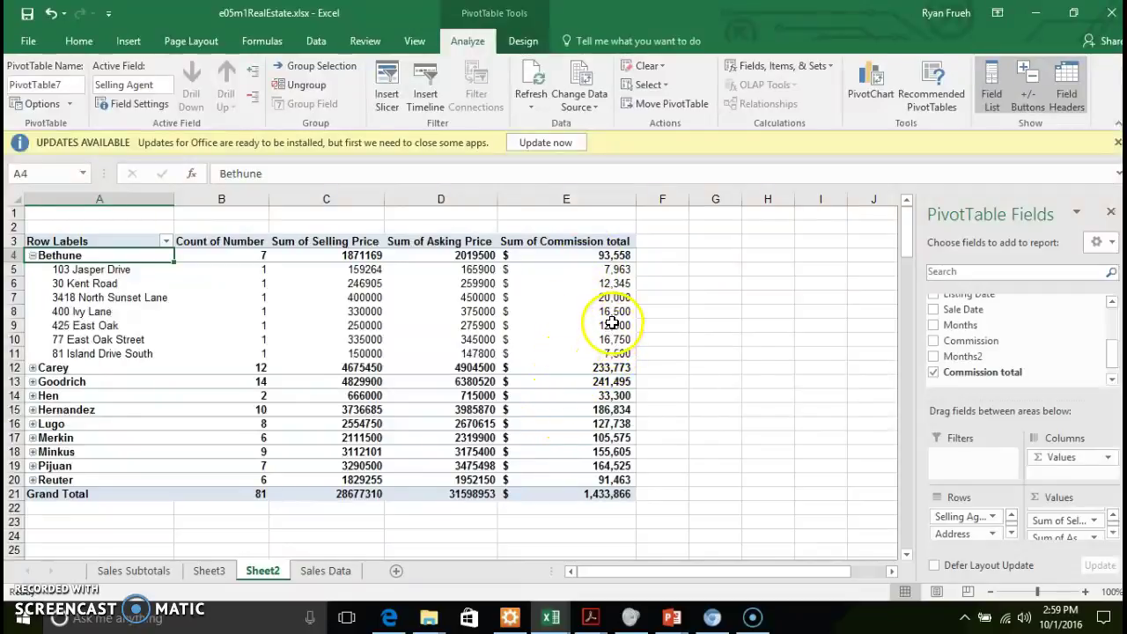
mouse_move(613, 313)
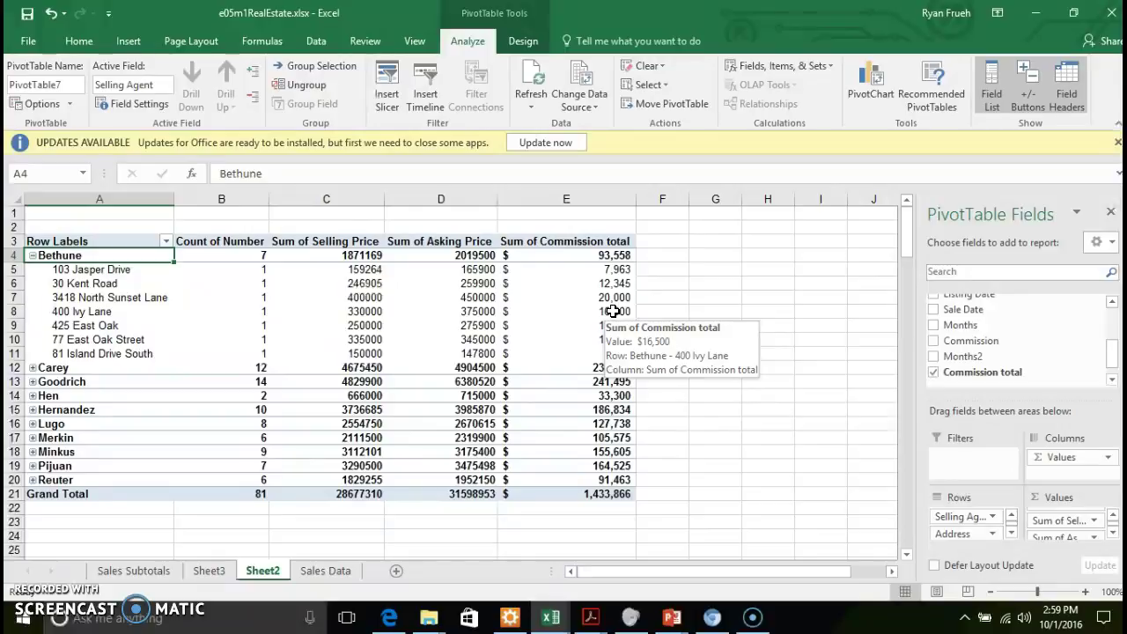
click(583, 312)
mouse_move(566, 336)
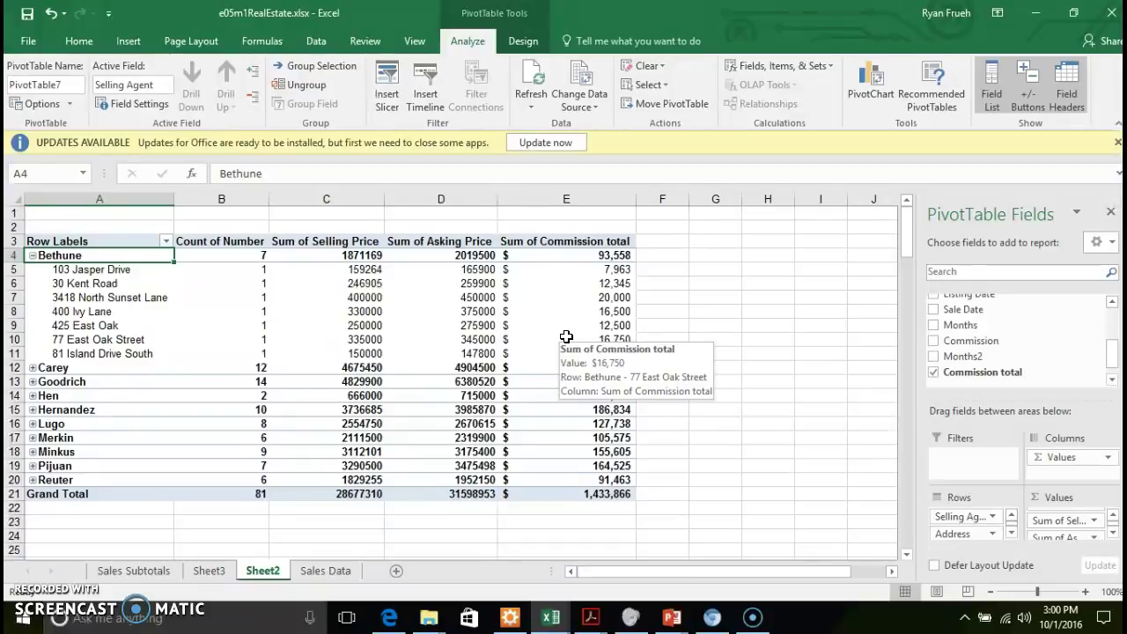
click(490, 279)
mouse_move(490, 279)
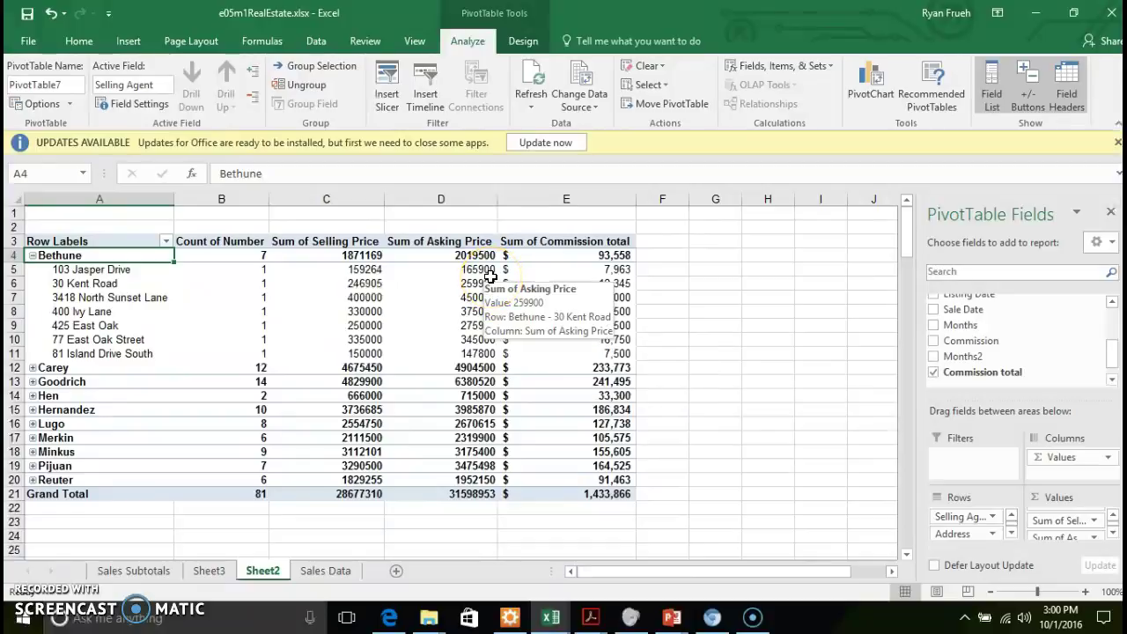
Try Pivot Style Light 14 on the PivotTable, and replace it with the adjacent black-and-grey light style
click(421, 283)
click(522, 35)
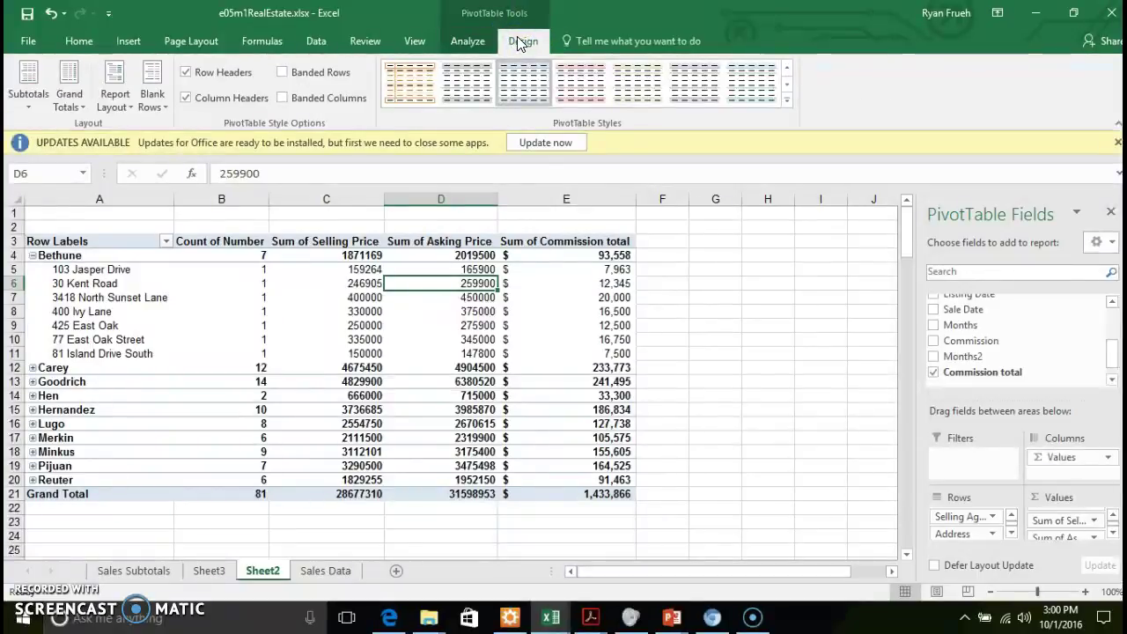
click(396, 78)
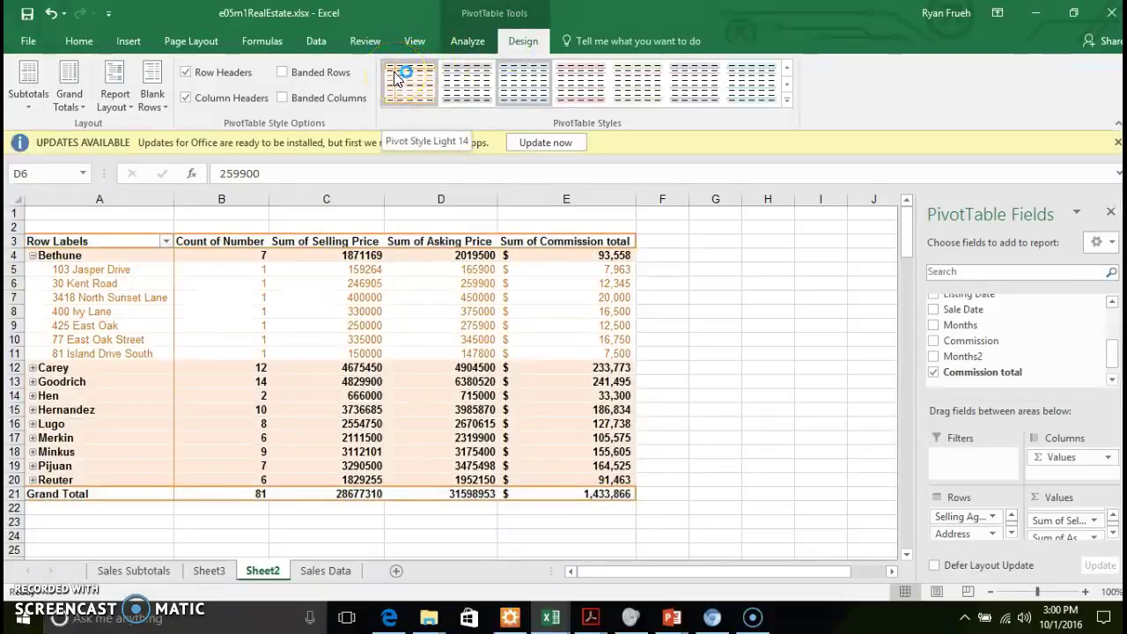
click(464, 86)
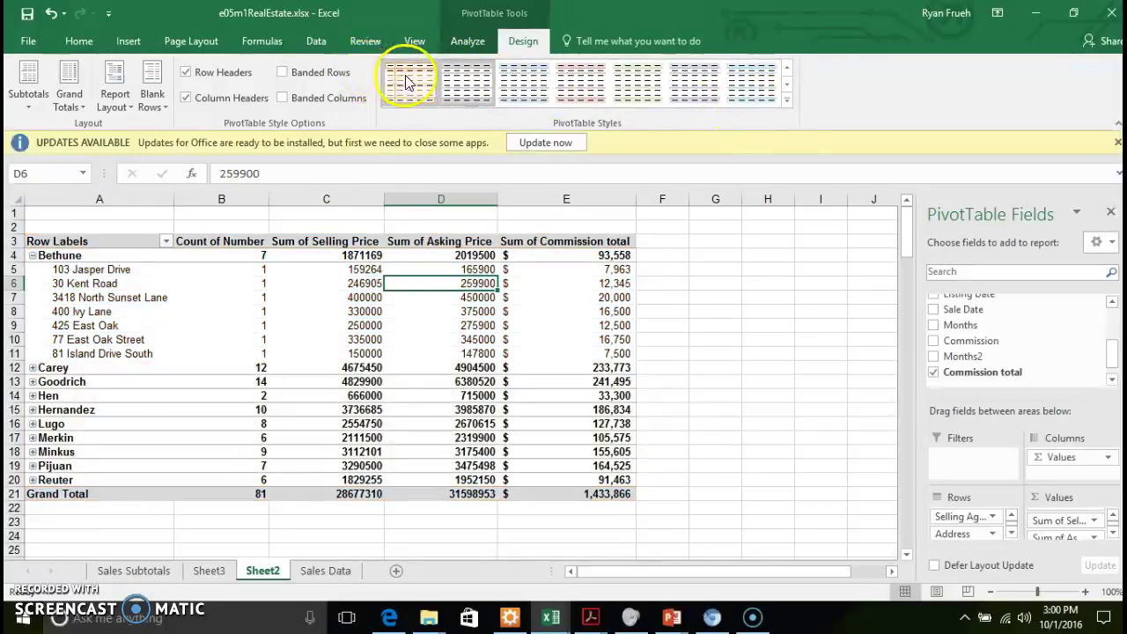
Try banded rows and banded columns on the PivotTable, and turn both options off again
click(285, 74)
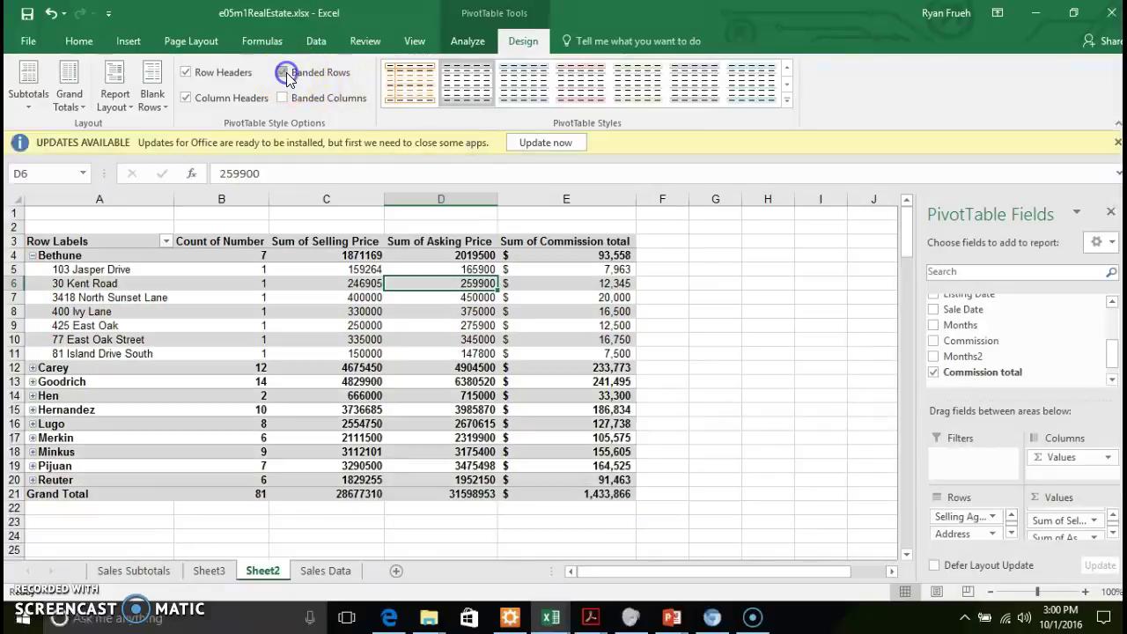
click(283, 99)
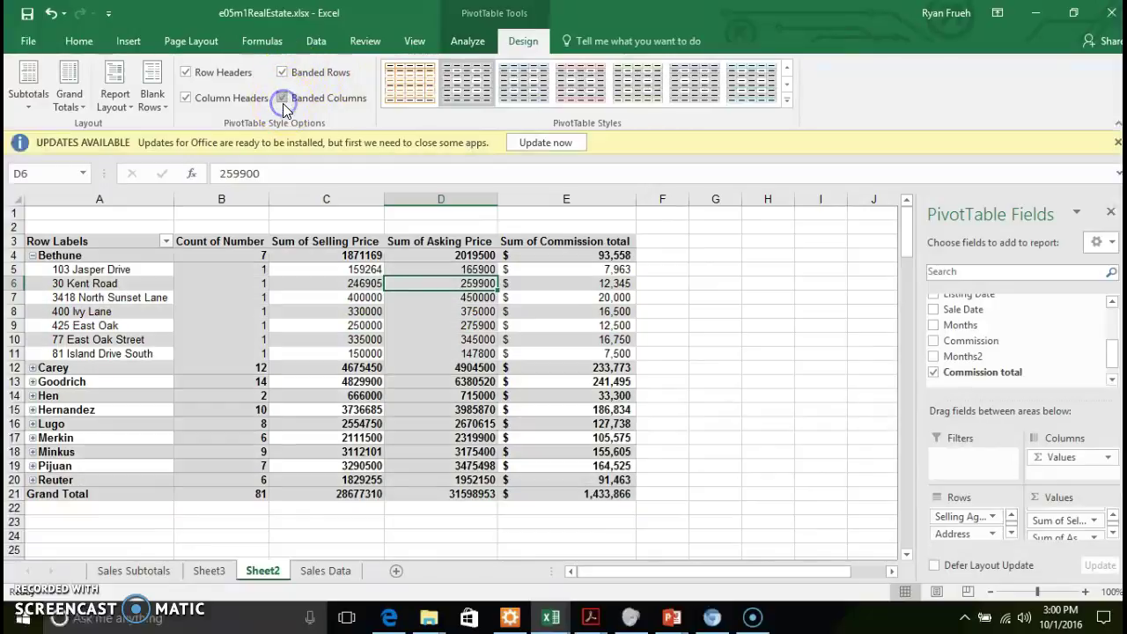
click(283, 99)
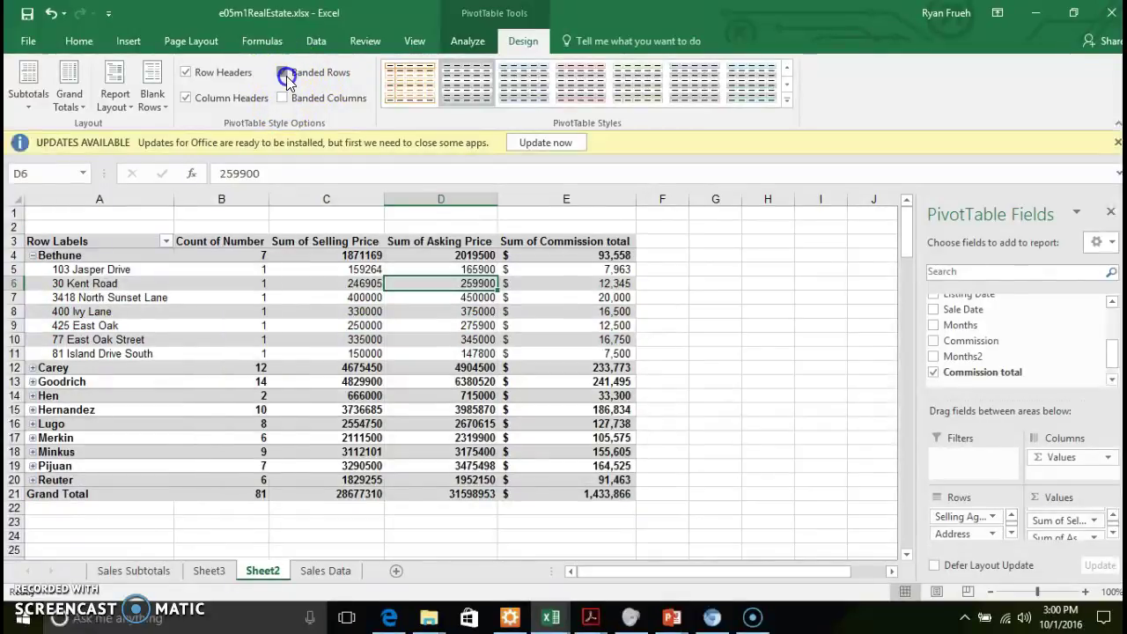
click(284, 74)
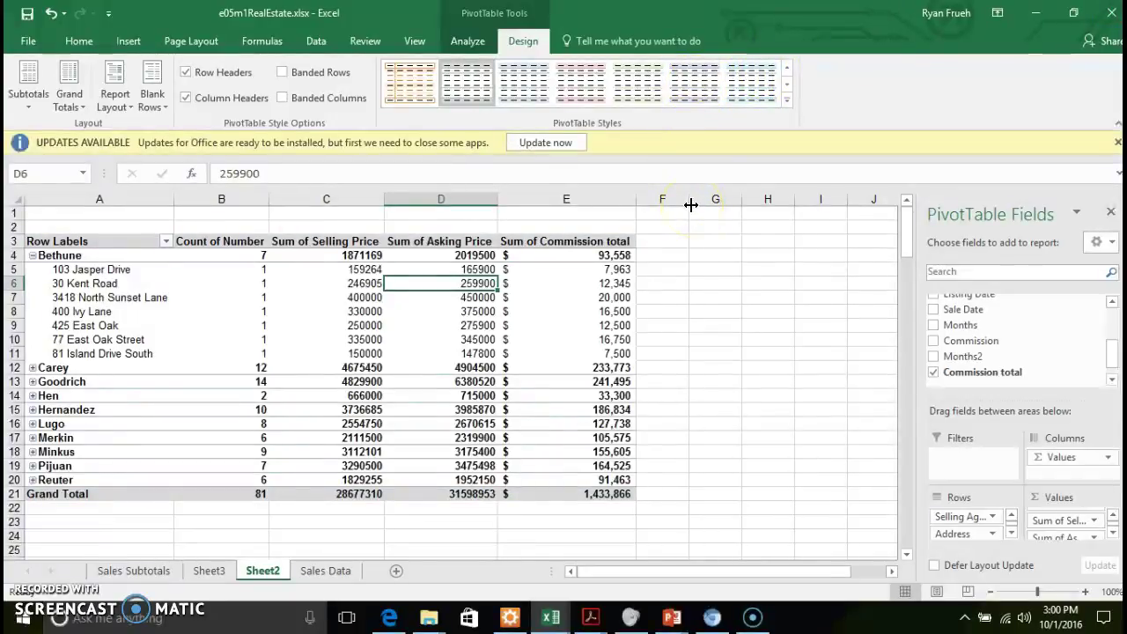
mouse_move(753, 627)
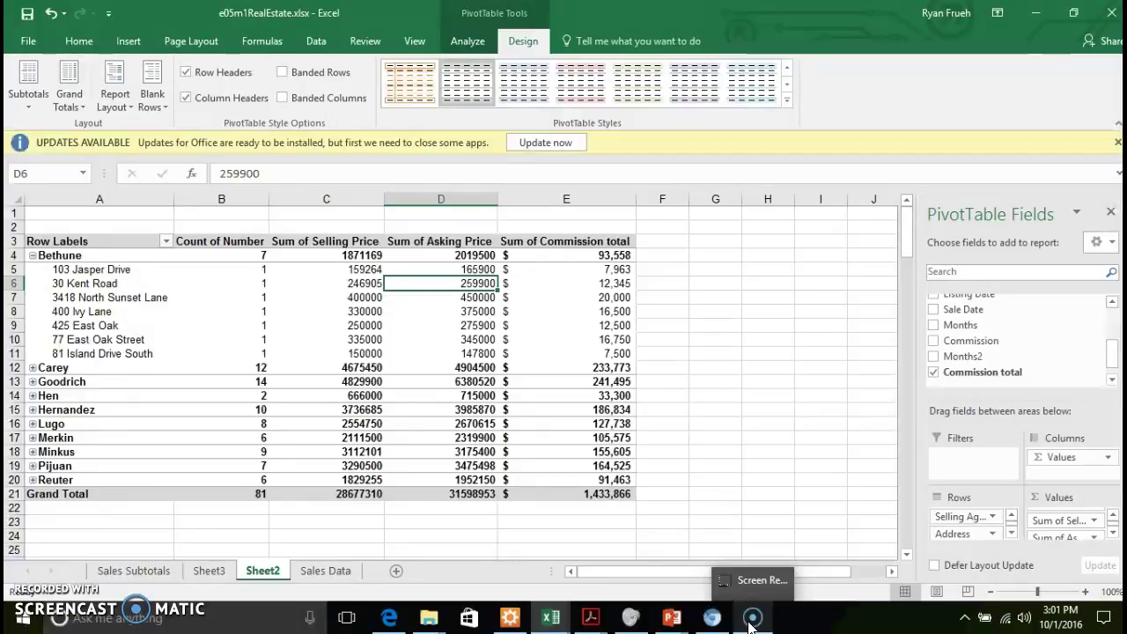
click(749, 623)
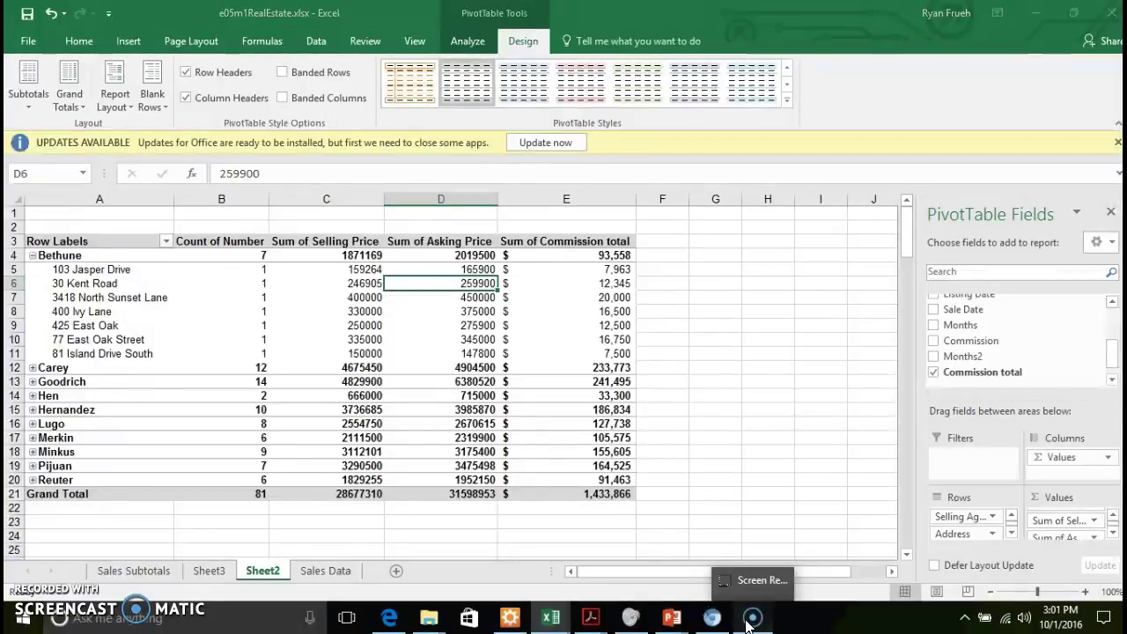